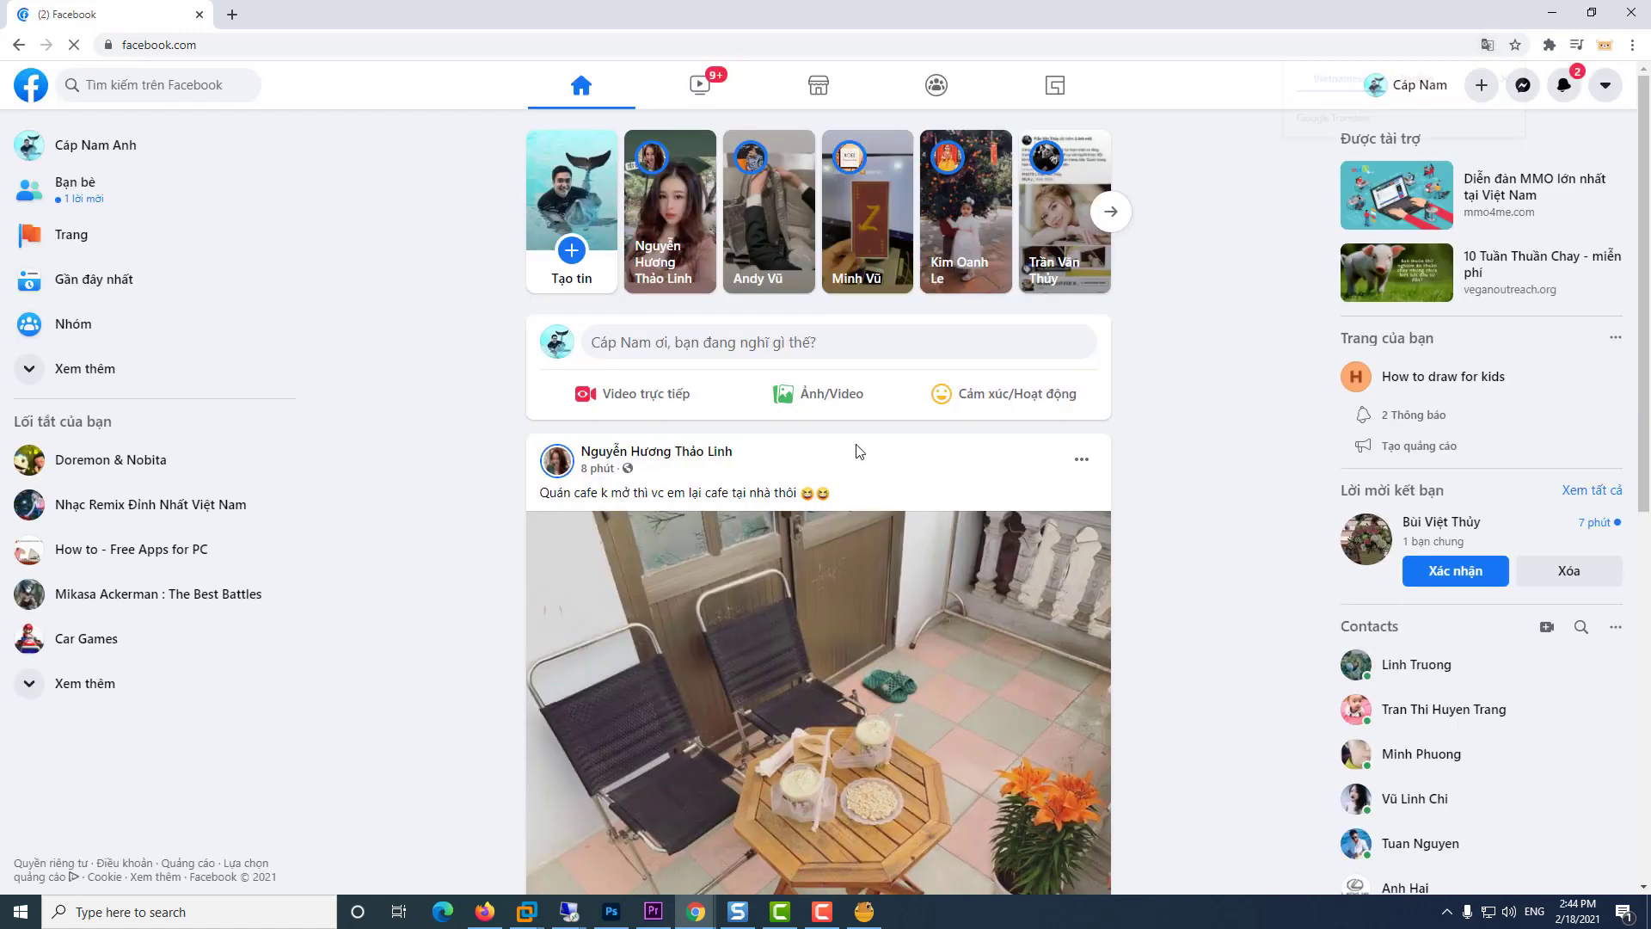
scroll(774, 427, "down", 1)
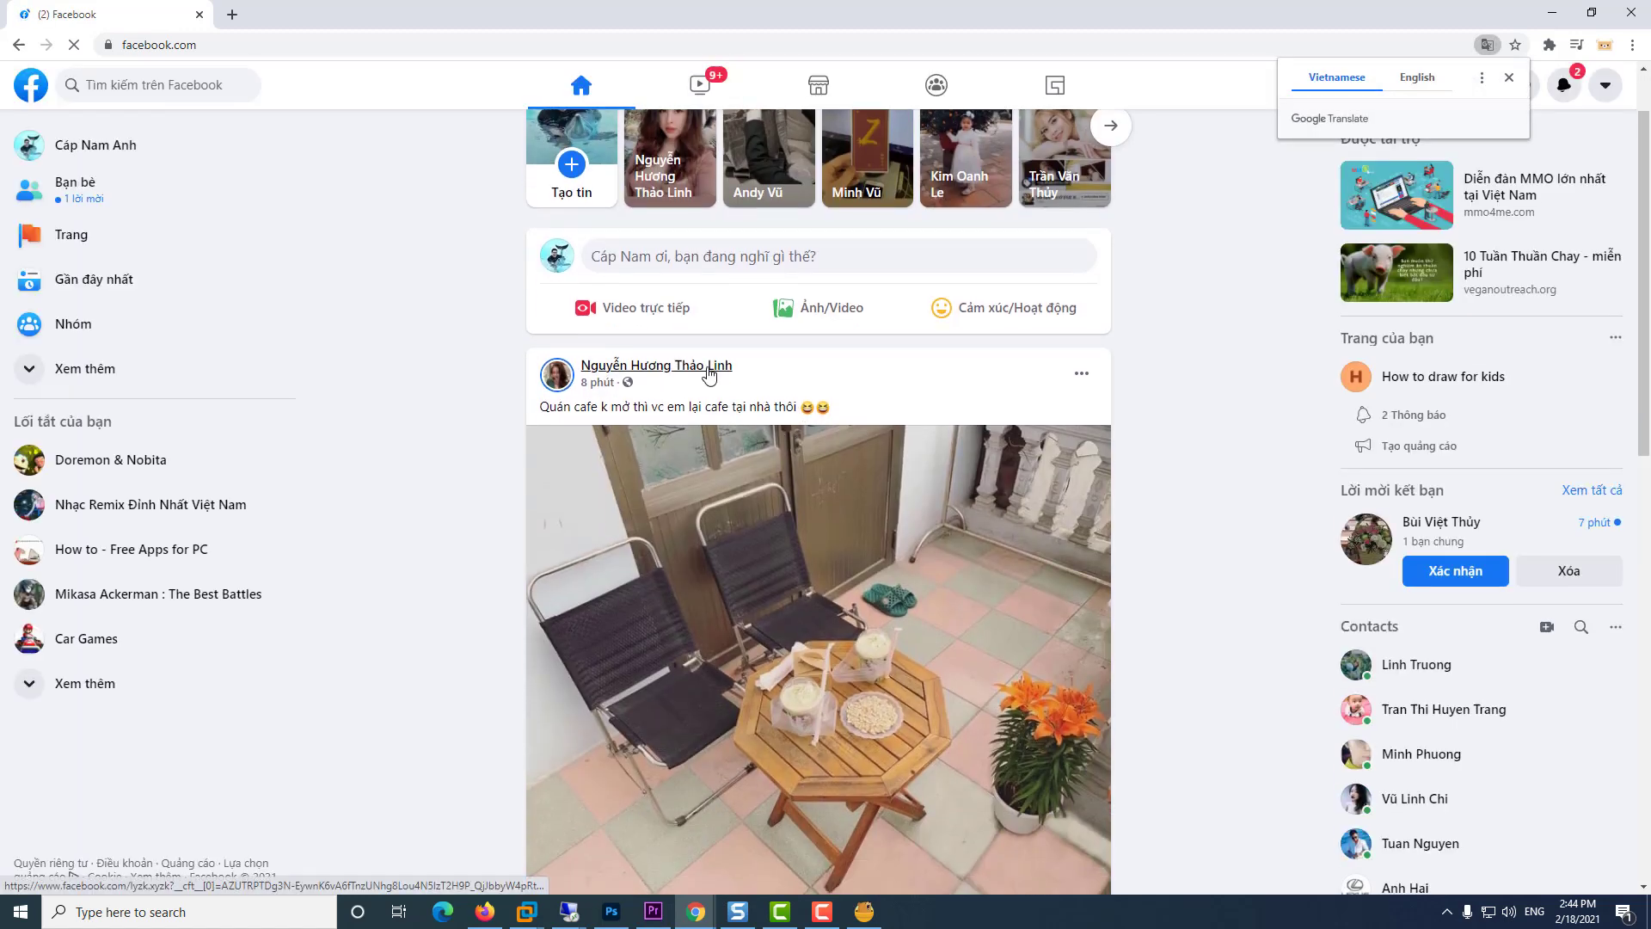
- Open the profile of the friend whose post tops the news feed
left_click(709, 367)
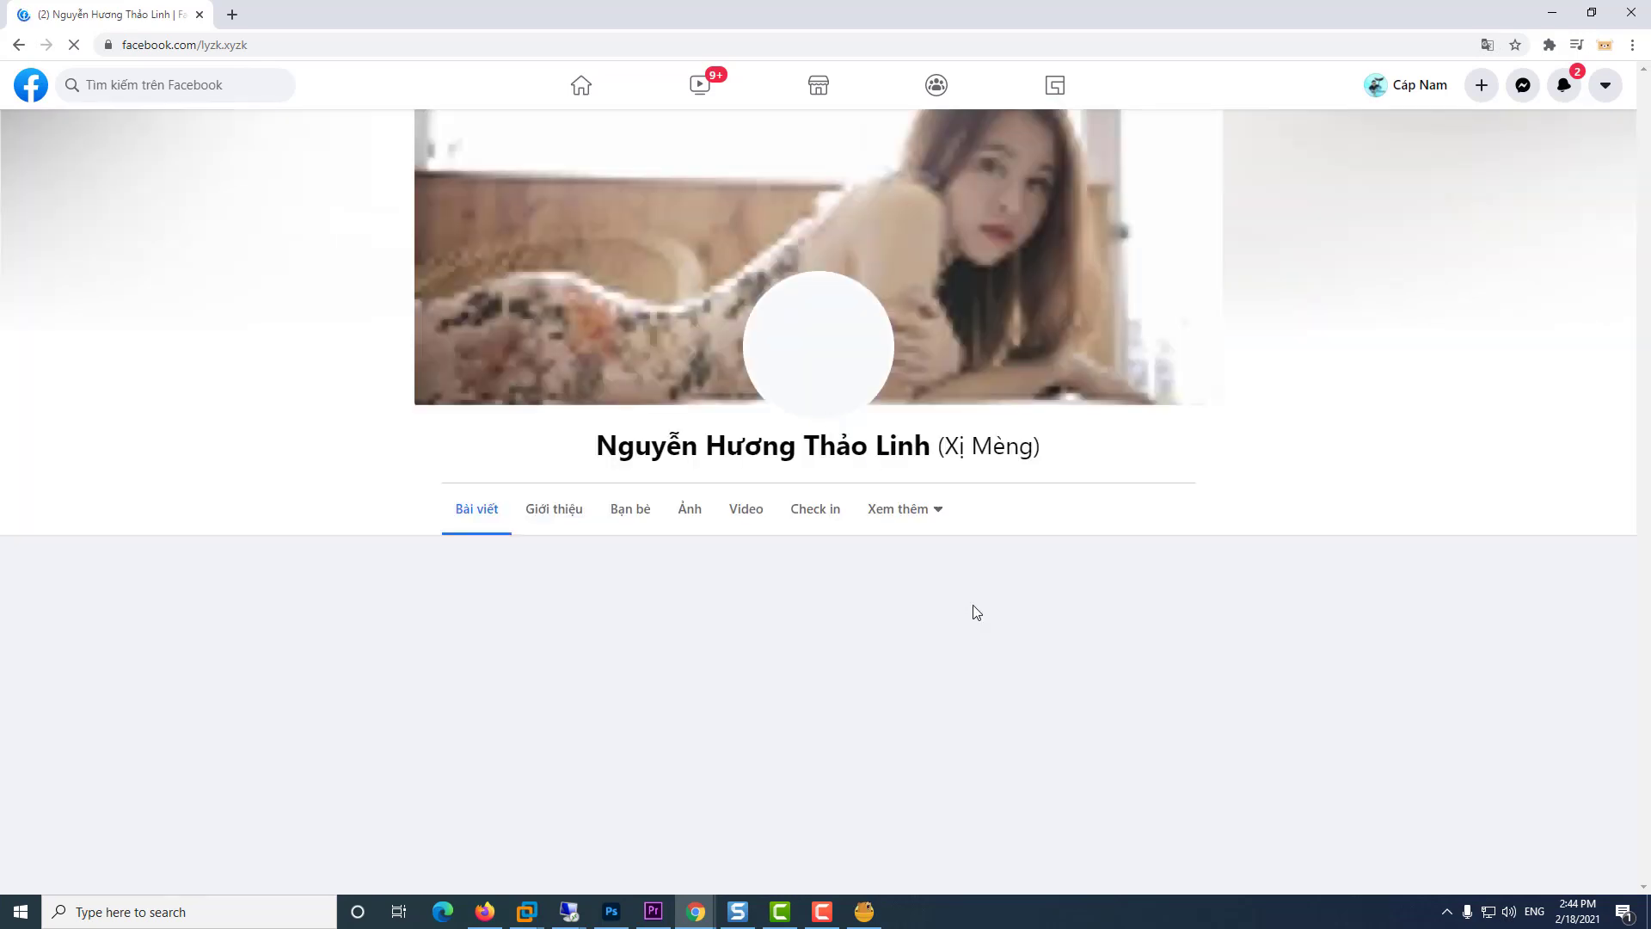
scroll(972, 607, "down", 3)
scroll(974, 605, "down", 3)
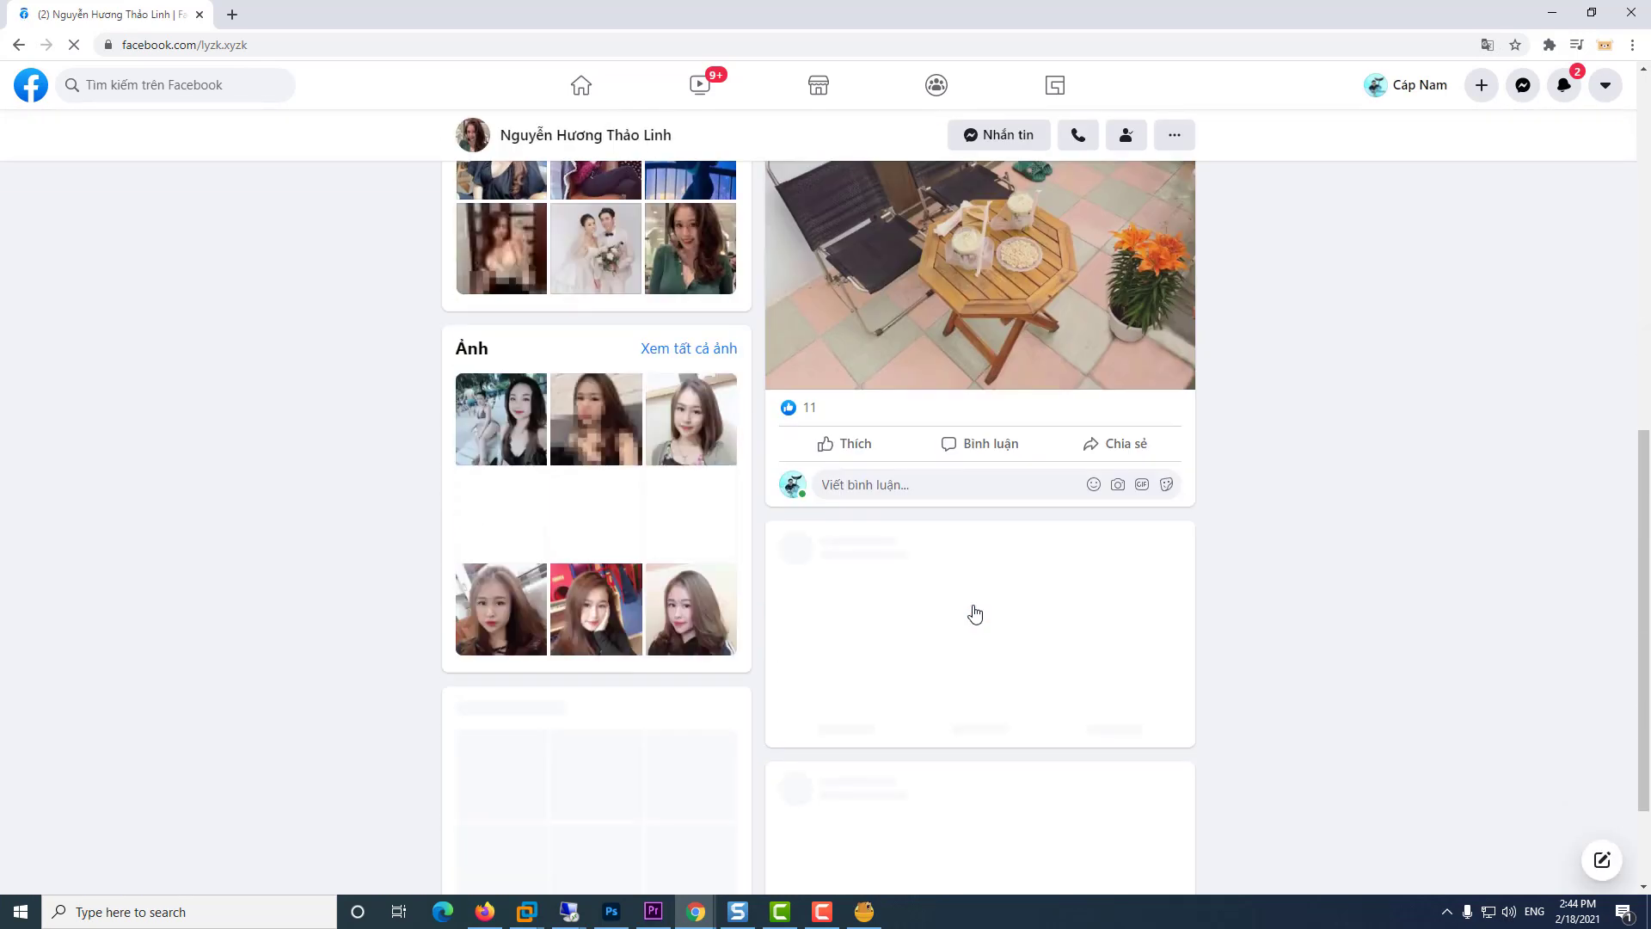
scroll(975, 610, "down", 1)
scroll(976, 611, "down", 3)
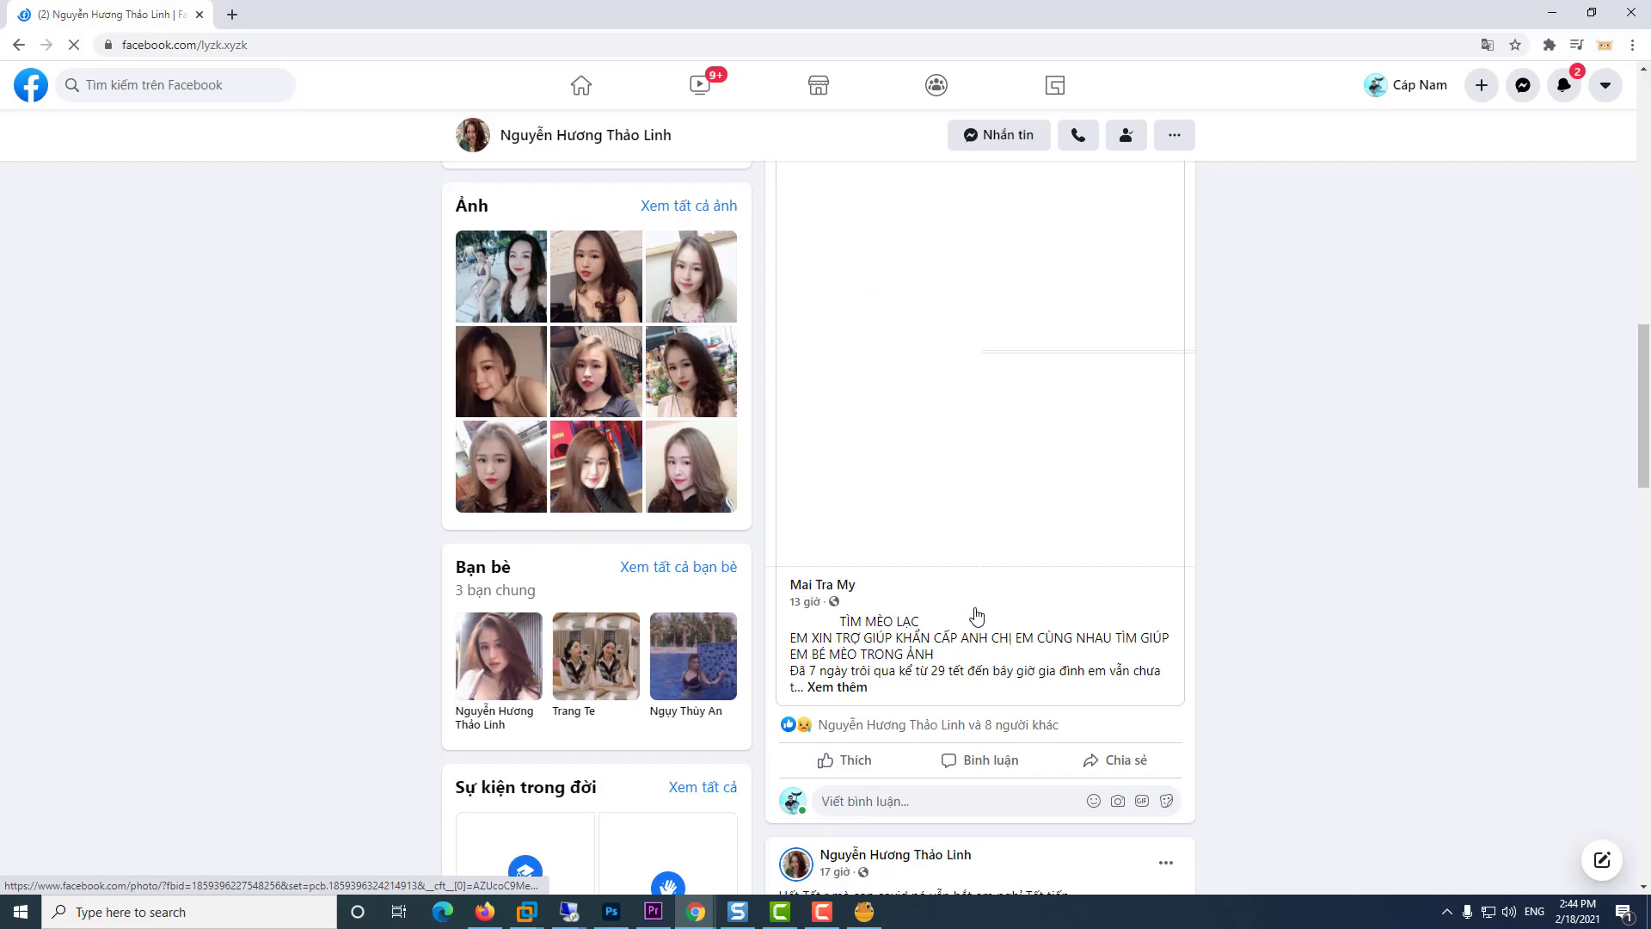
scroll(976, 612, "down", 5)
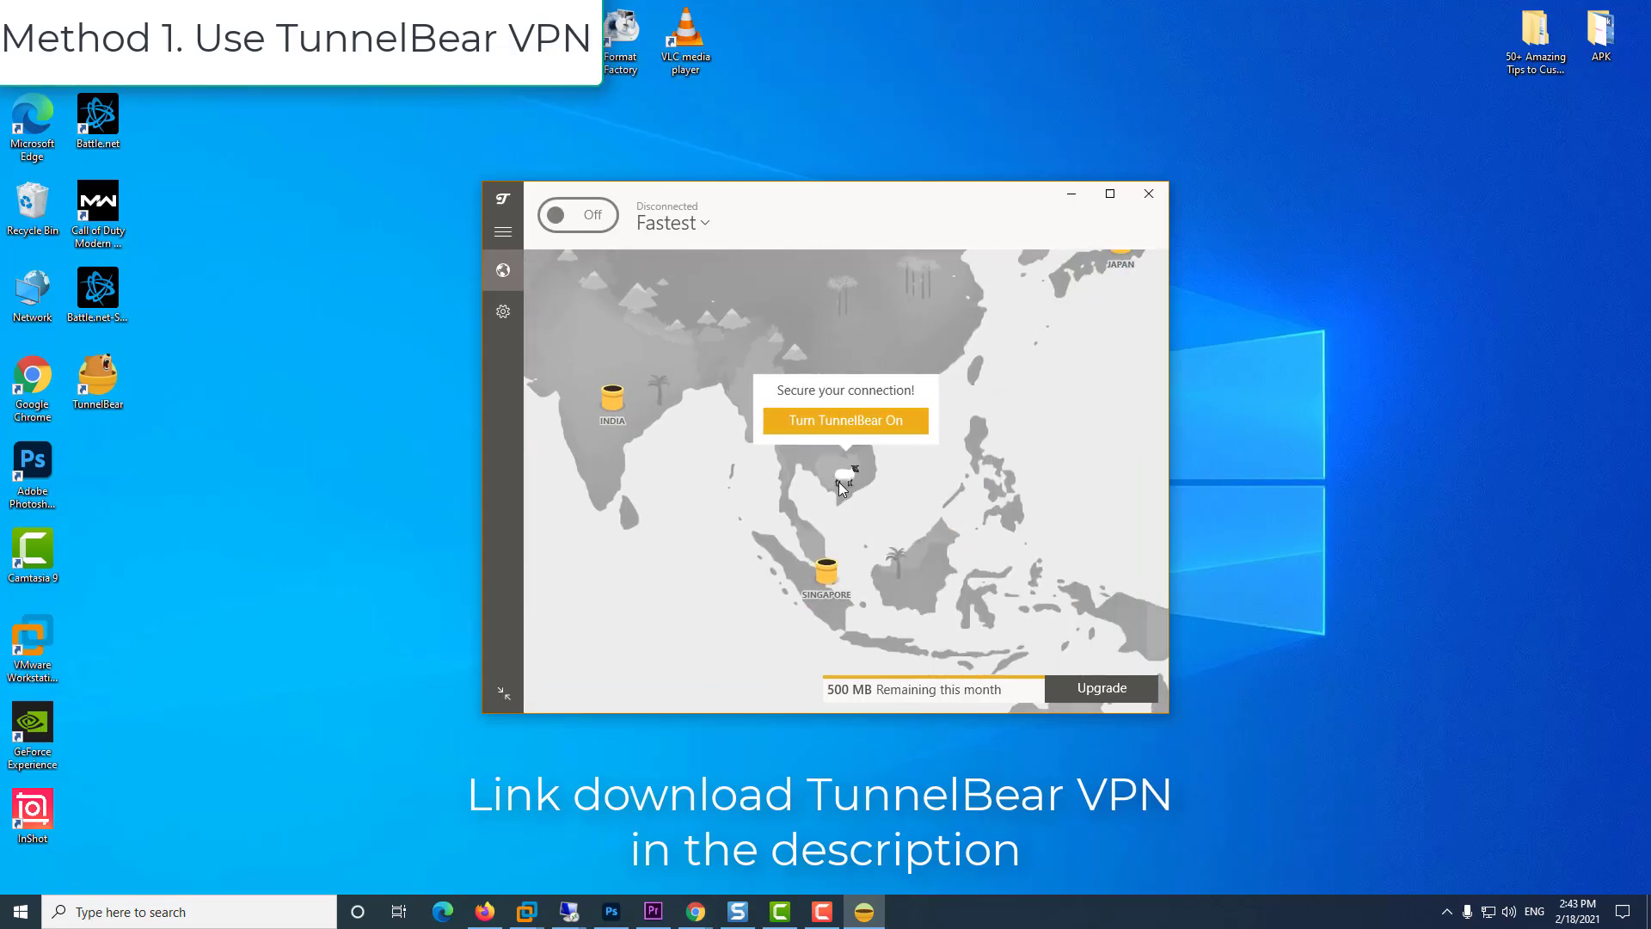
- Connect TunnelBear through Sweden from the location list, then launch Google Chrome
left_click(704, 227)
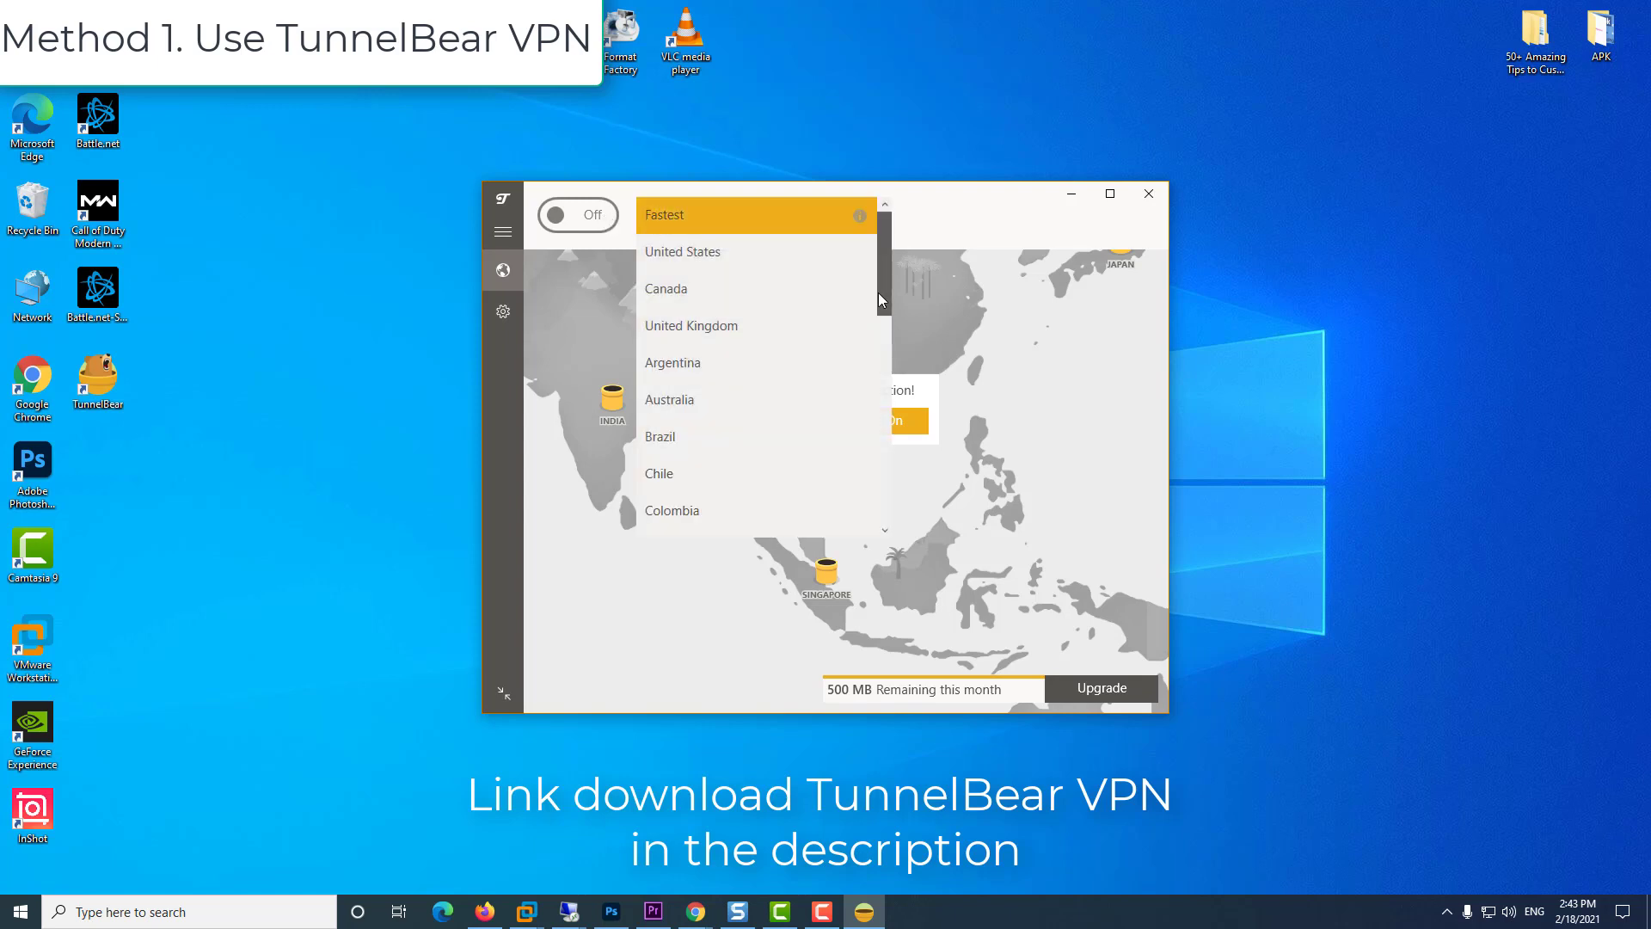
left_click_drag(878, 293, 874, 471)
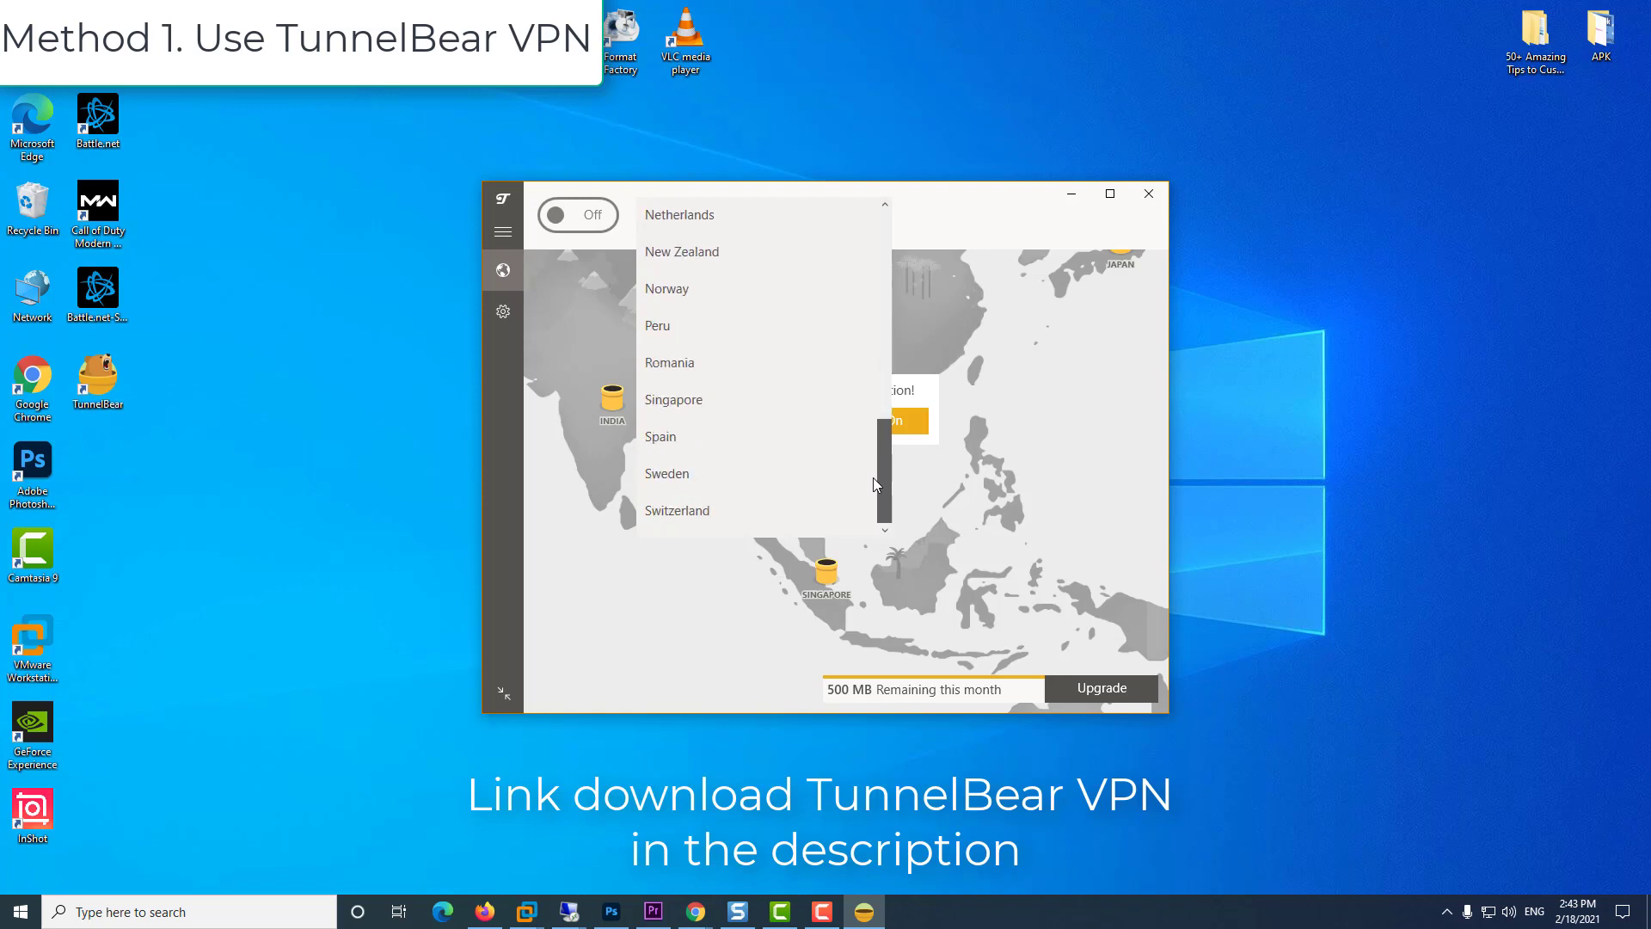
left_click_drag(874, 482, 884, 476)
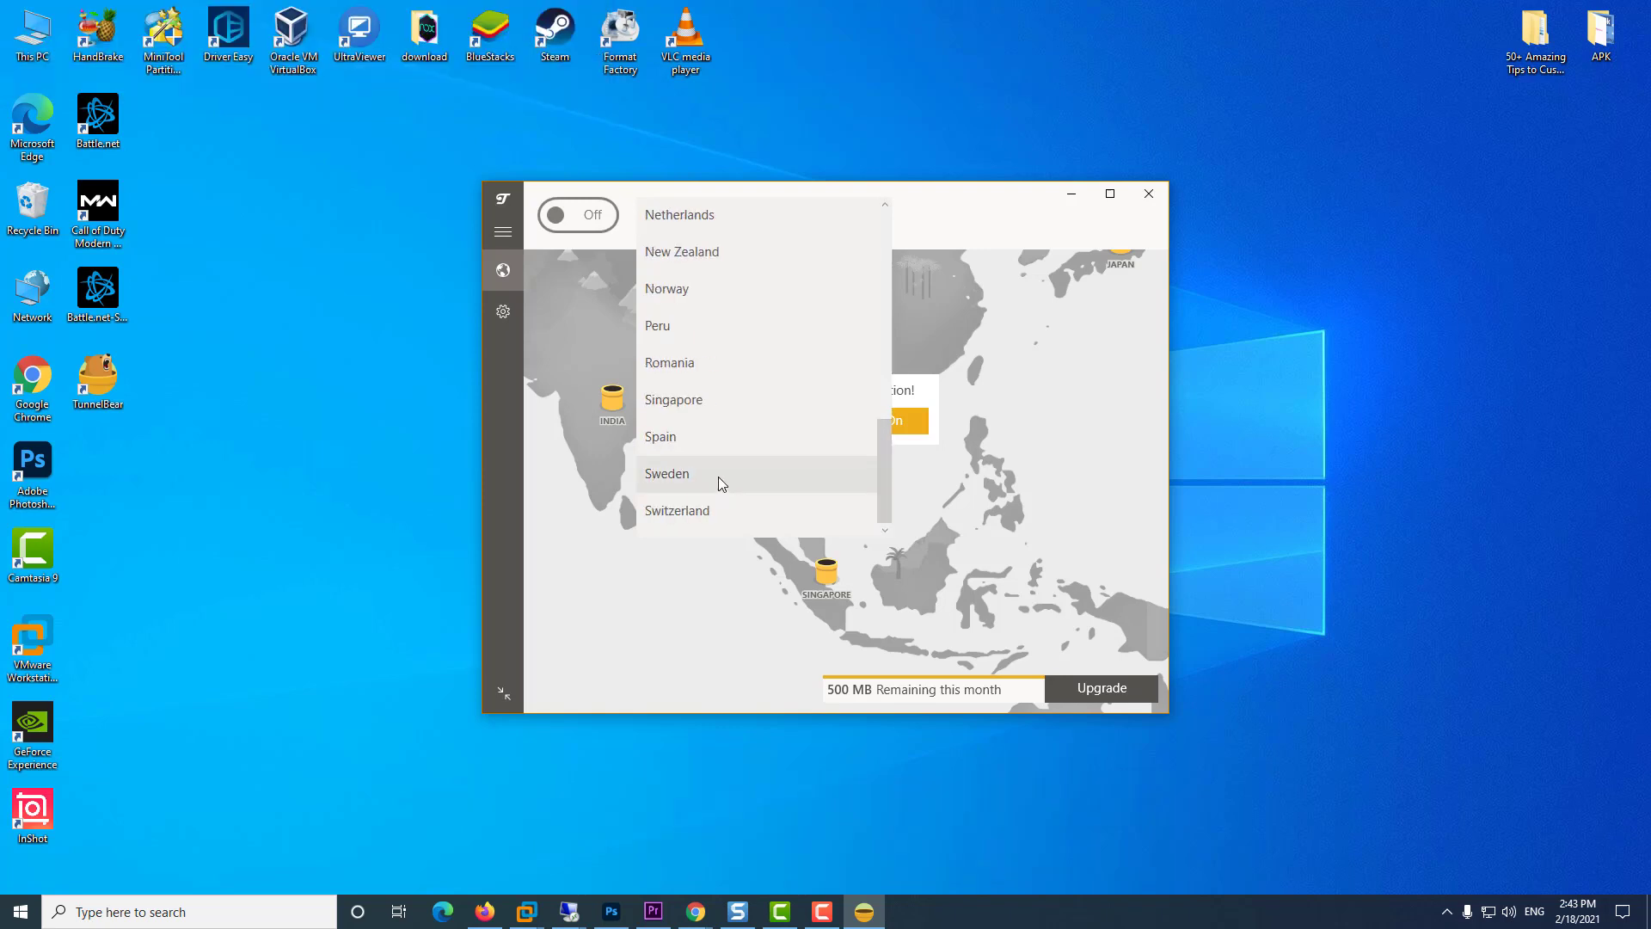
left_click(718, 475)
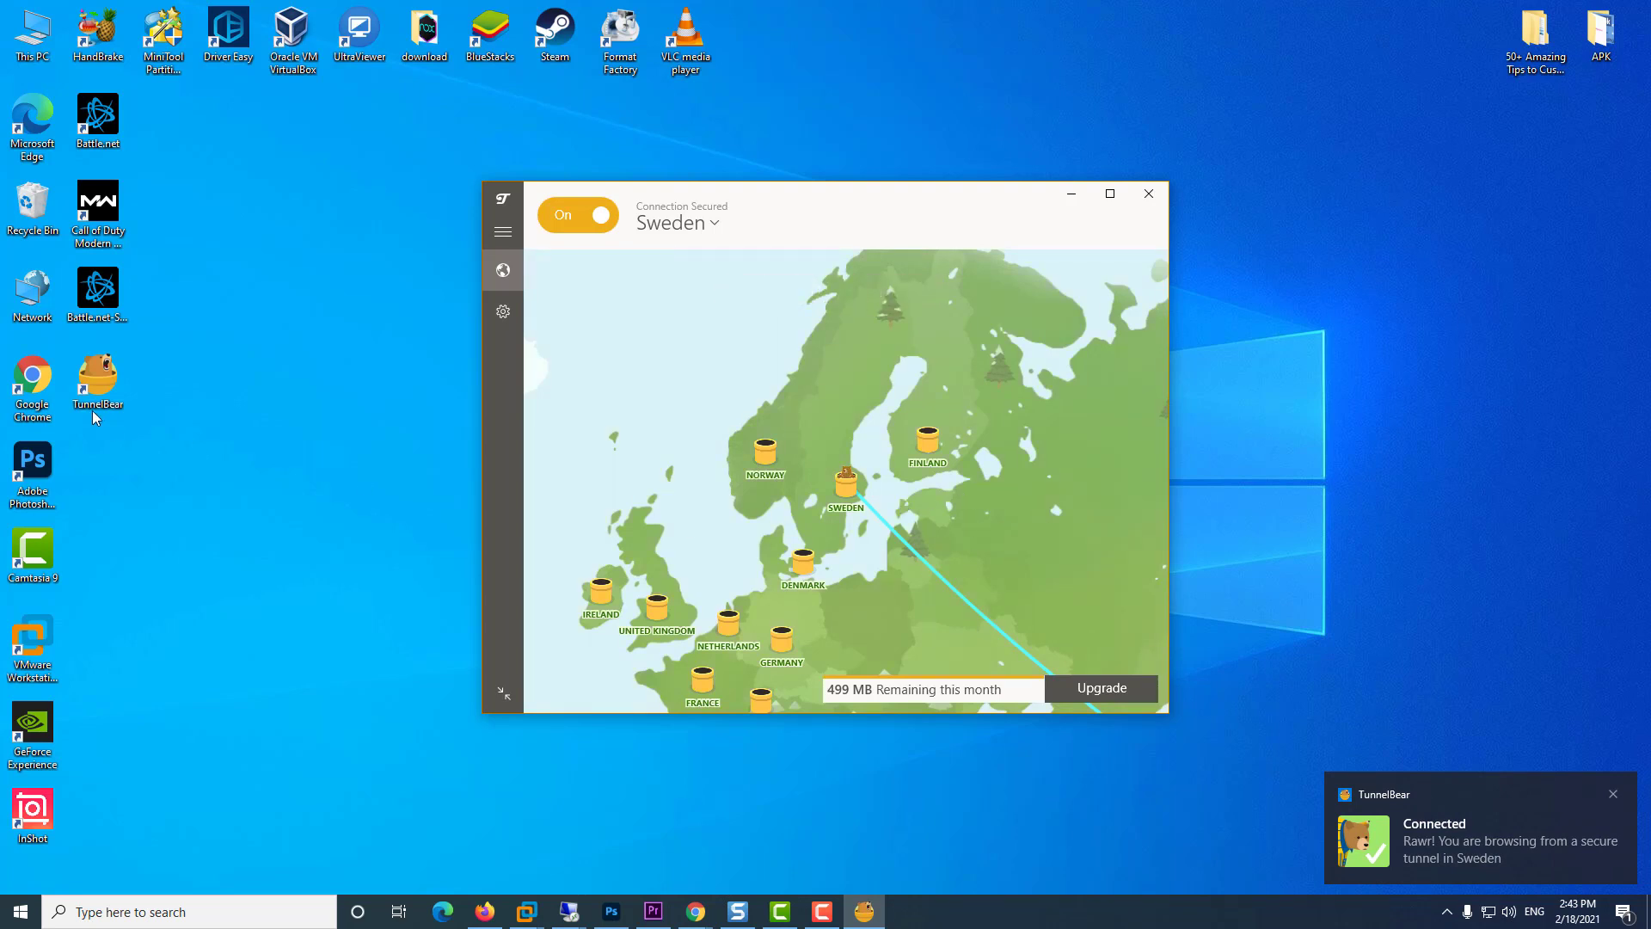
left_click(37, 393)
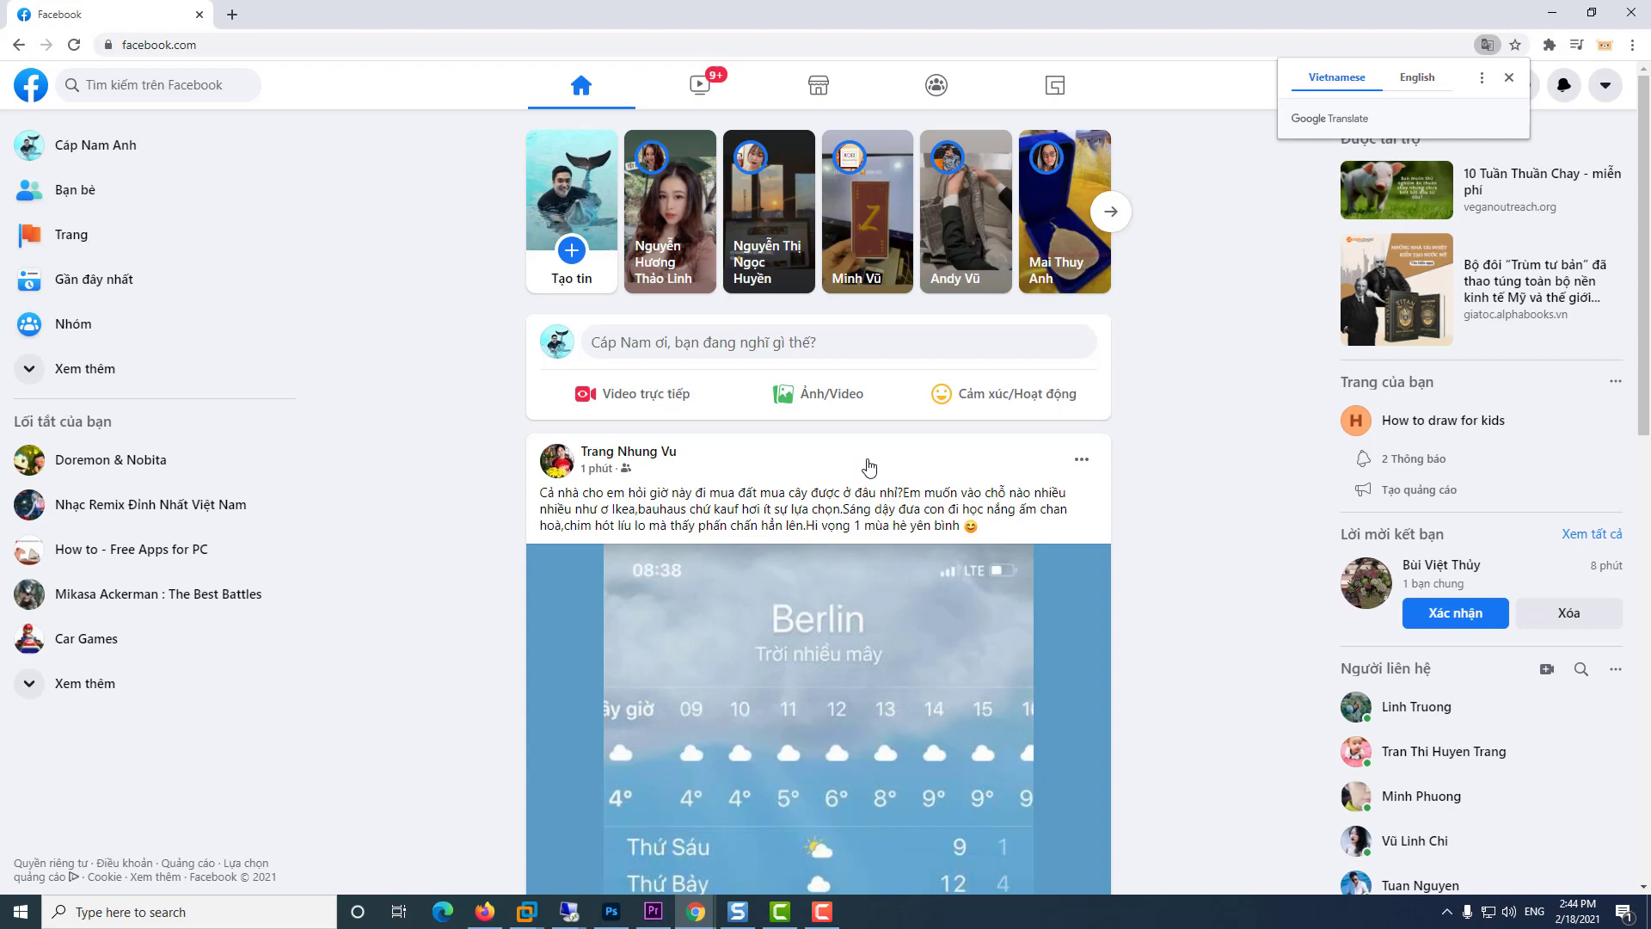
scroll(869, 467, "down", 2)
scroll(862, 466, "down", 4)
scroll(853, 464, "down", 6)
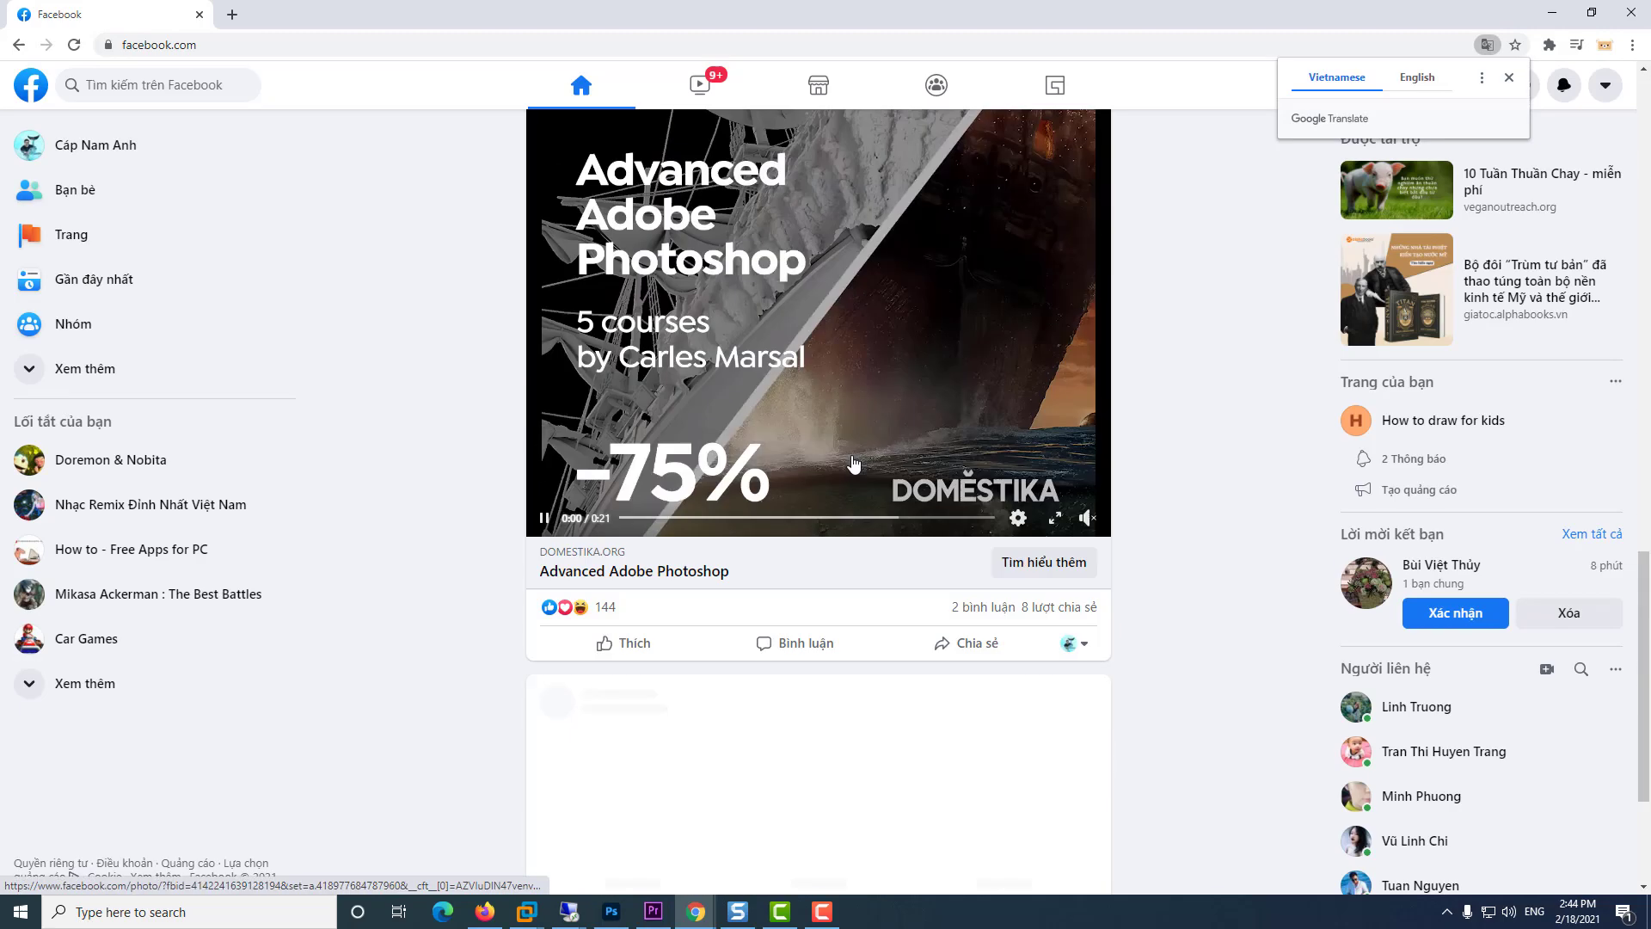
scroll(853, 465, "down", 2)
scroll(848, 471, "down", 5)
scroll(844, 484, "down", 1)
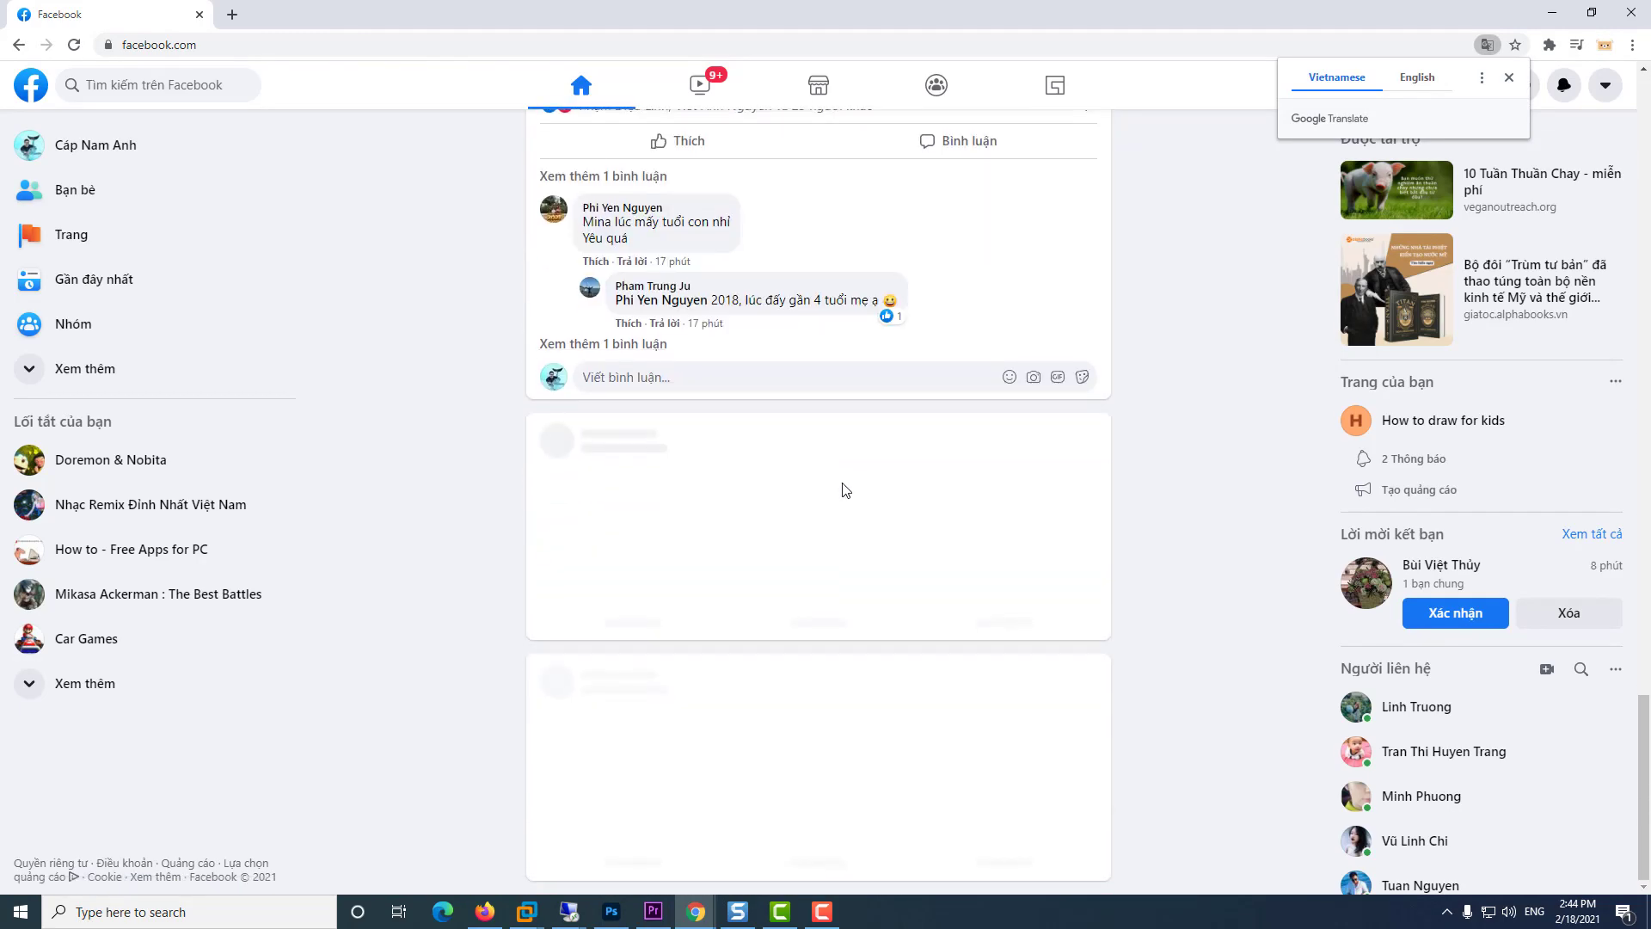
scroll(805, 519, "down", 5)
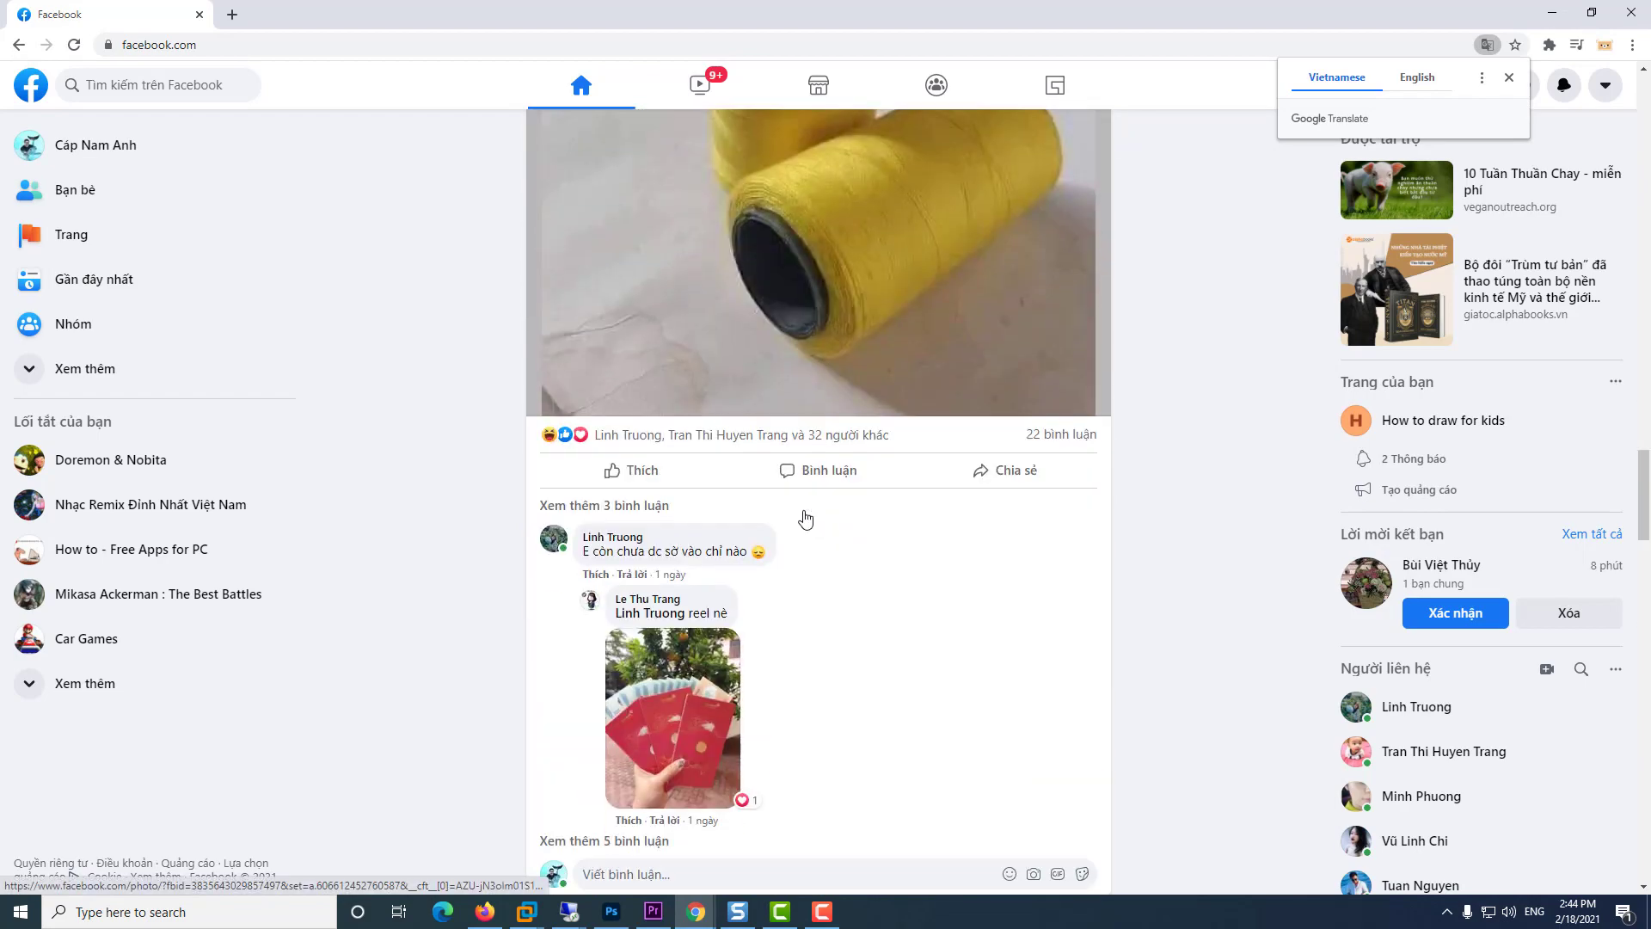
scroll(805, 518, "down", 5)
scroll(805, 522, "down", 5)
scroll(804, 523, "down", 5)
scroll(805, 526, "down", 4)
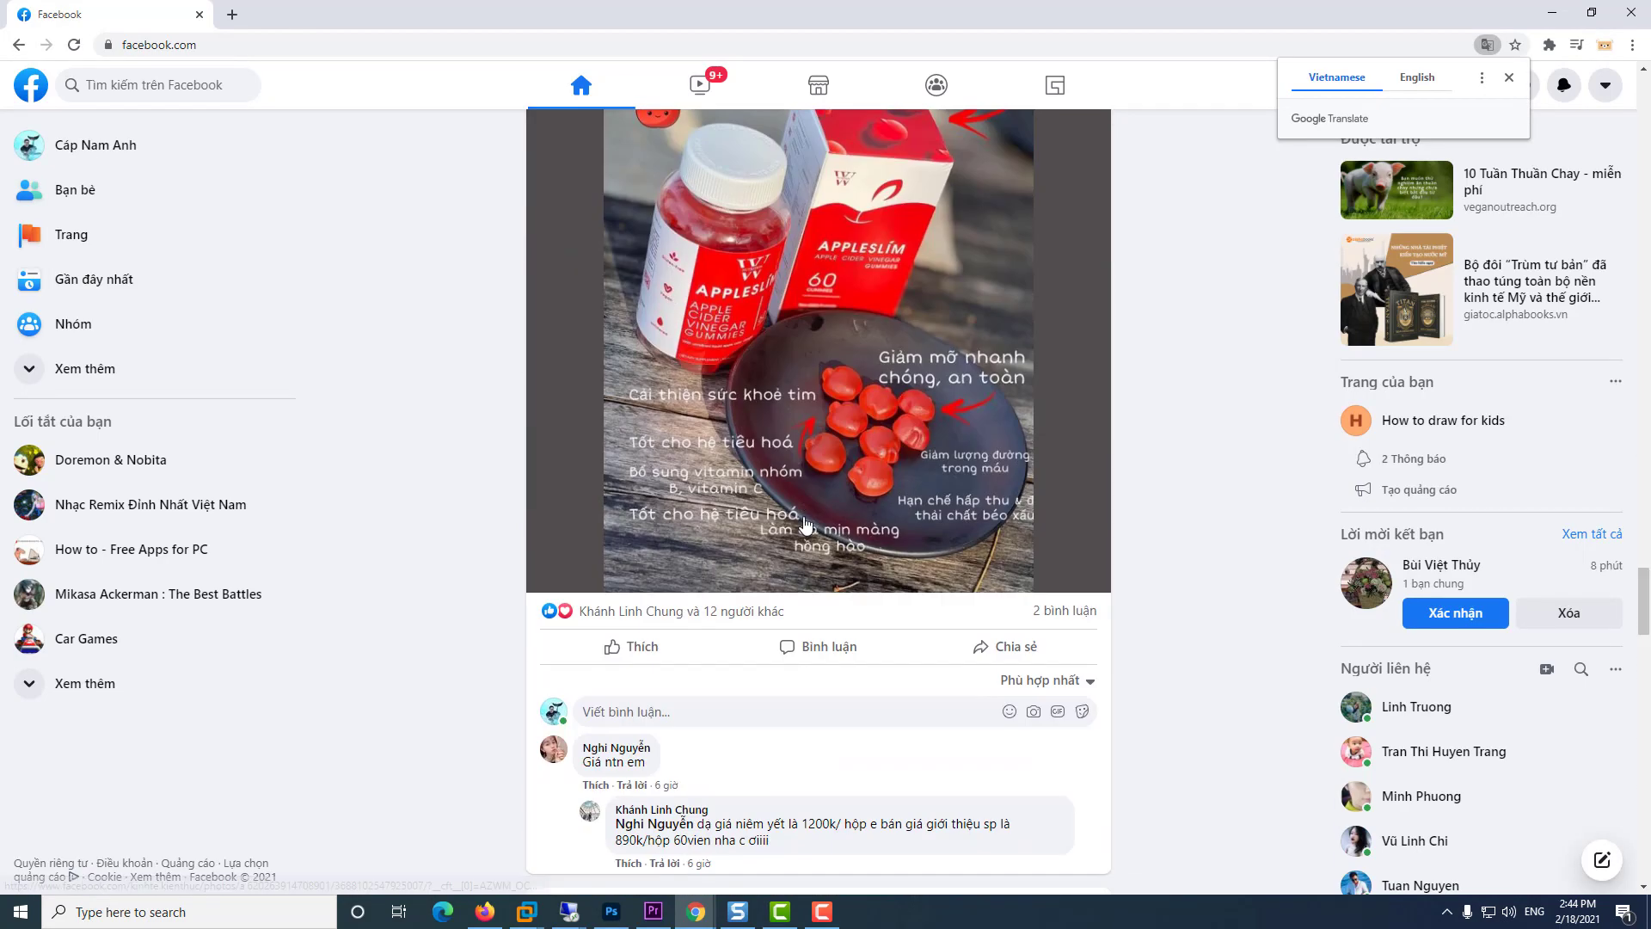
scroll(805, 522, "down", 5)
scroll(805, 522, "down", 5)
scroll(805, 523, "down", 4)
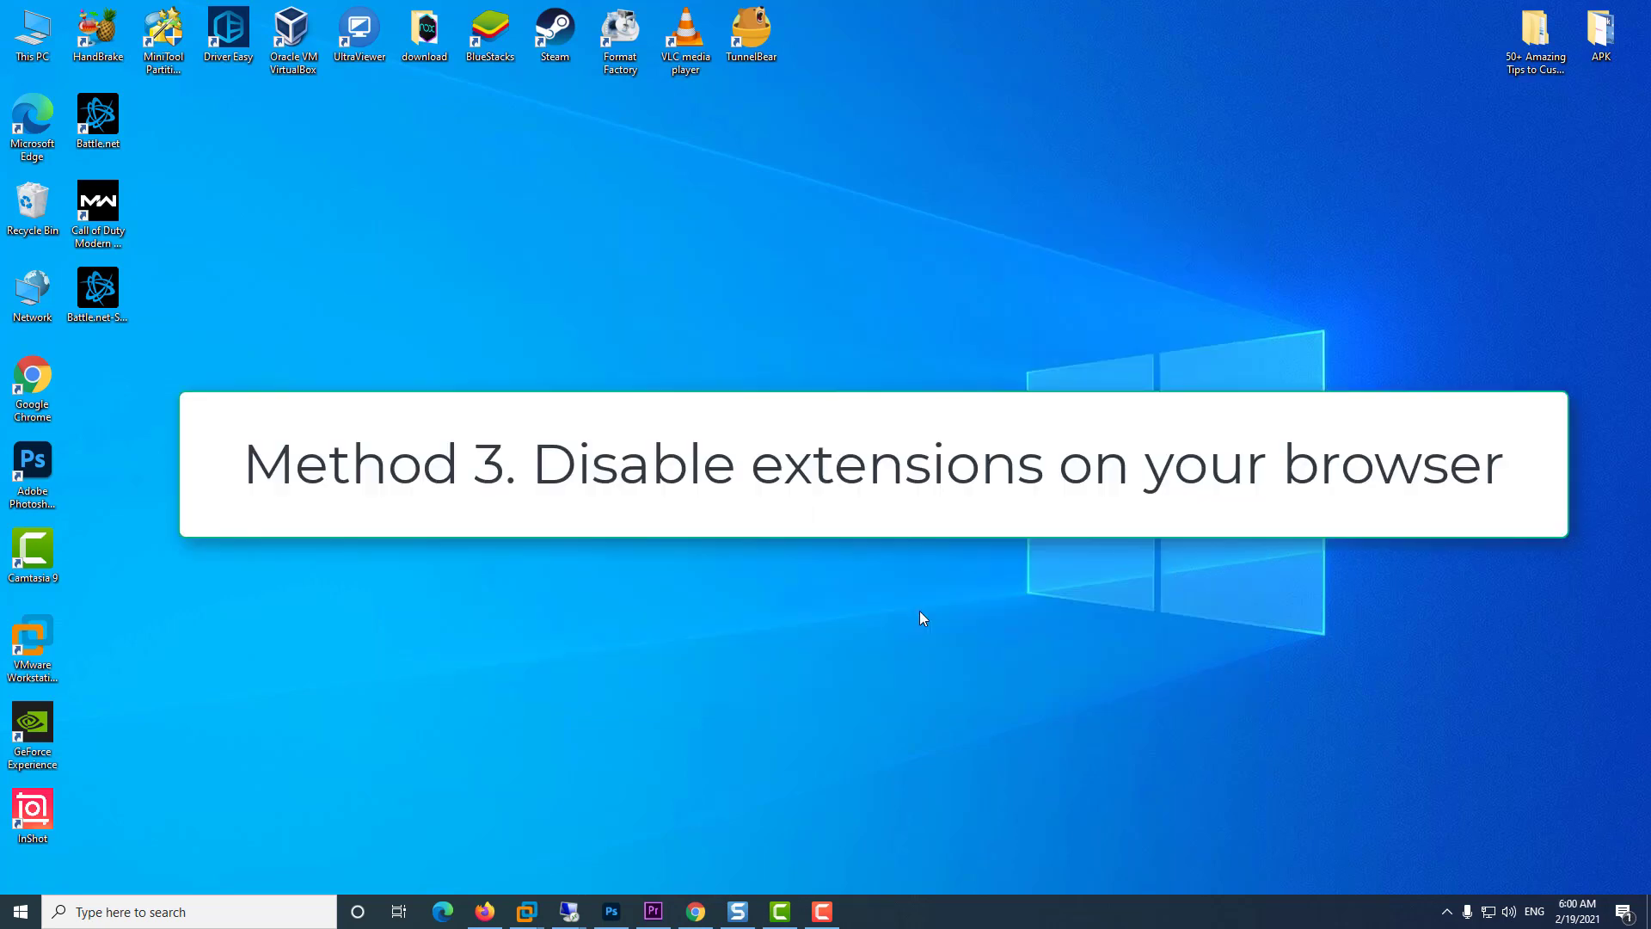
- Launch Chrome maximized and go to the chrome://extensions page
double_click(47, 383)
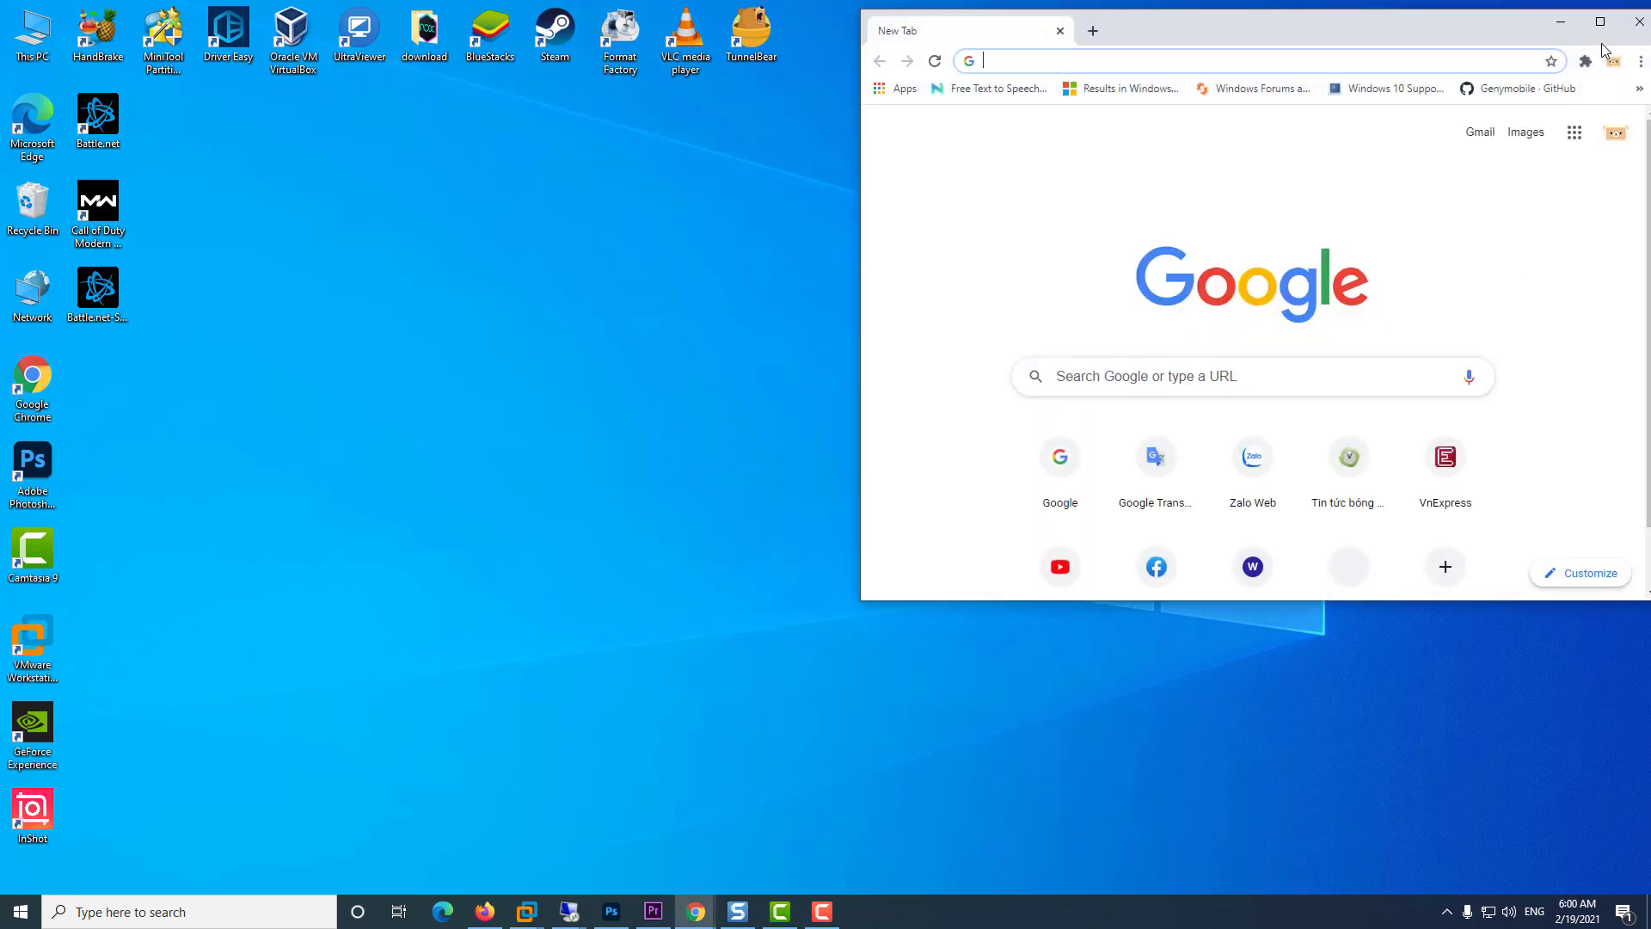
left_click(1599, 21)
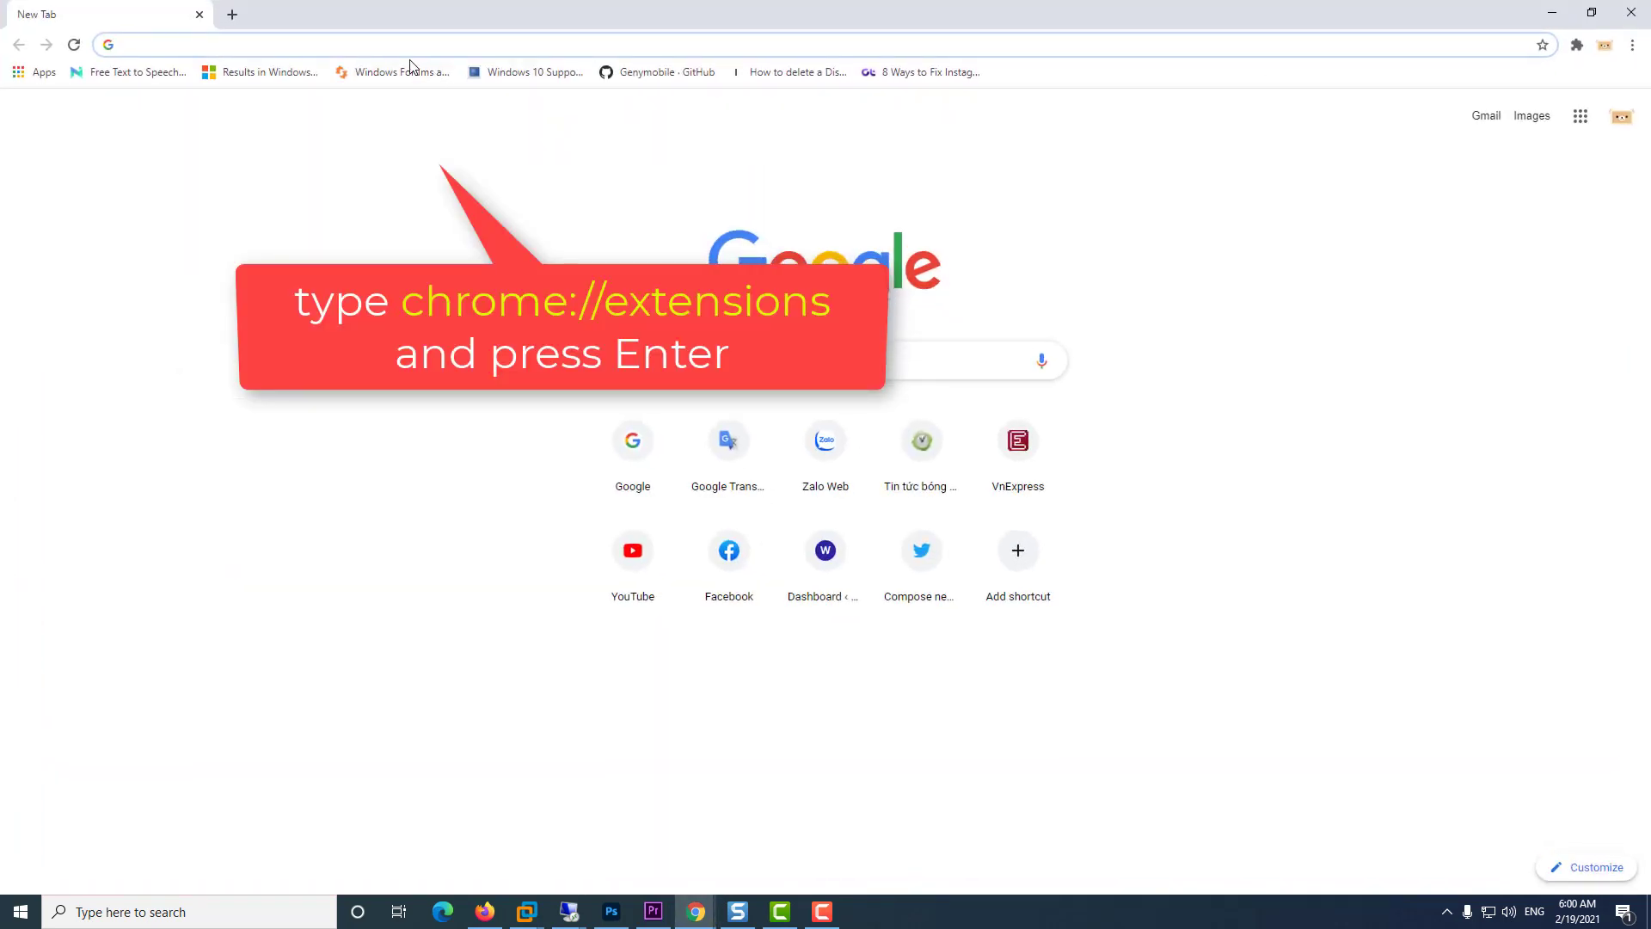
left_click(384, 47)
type("chrome://extensions")
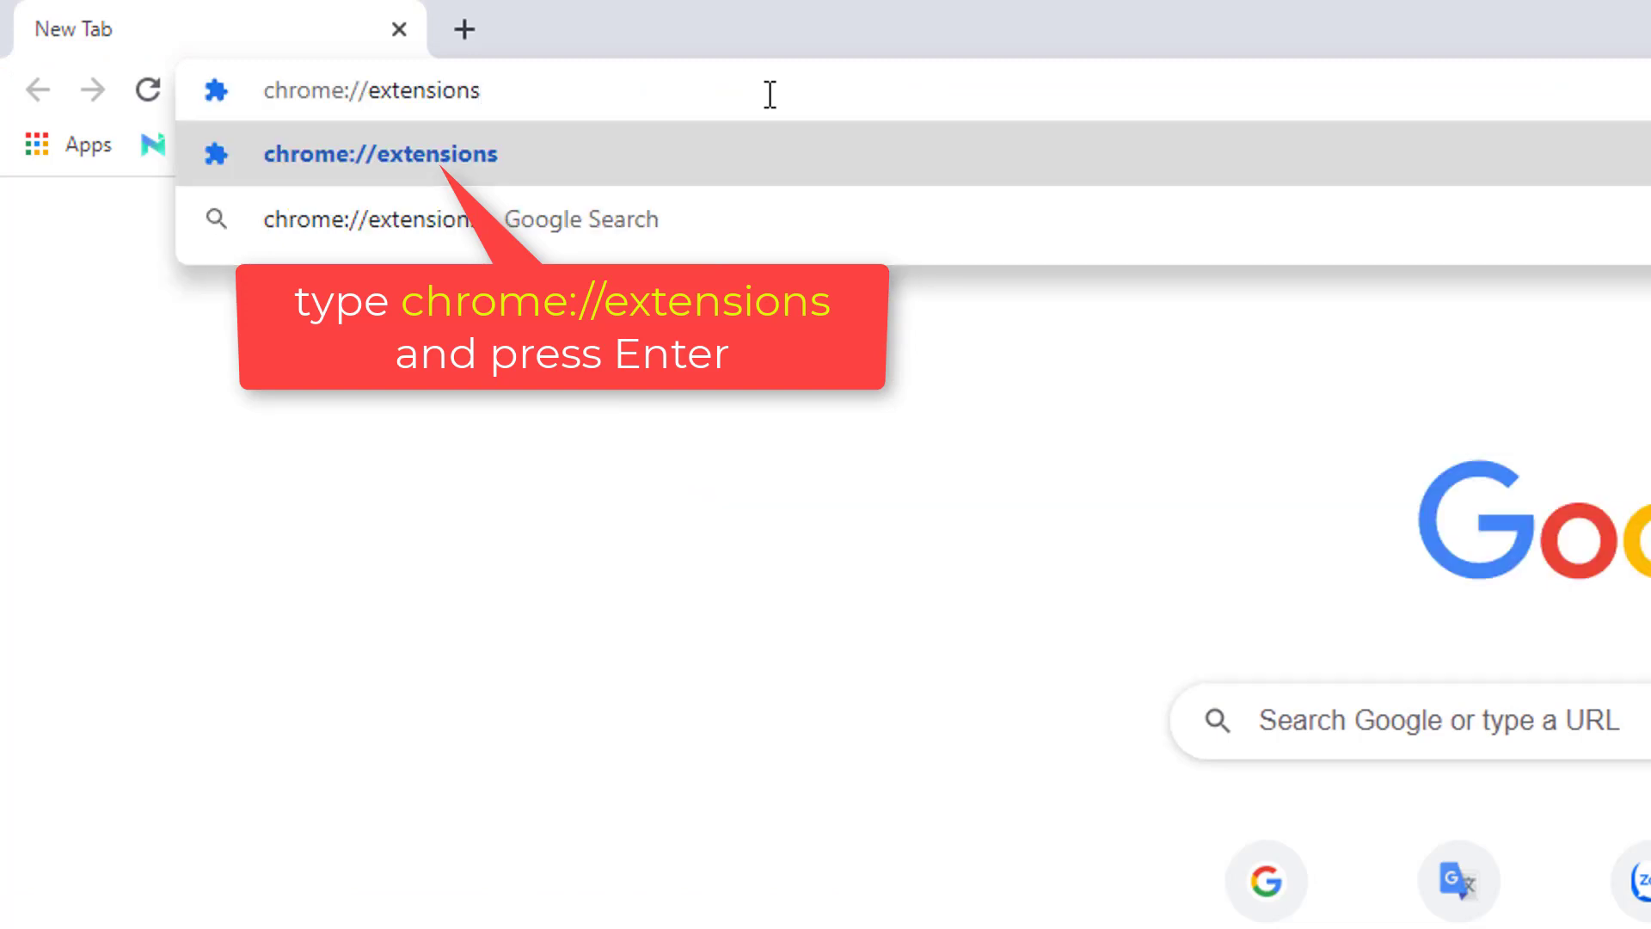
key("Return")
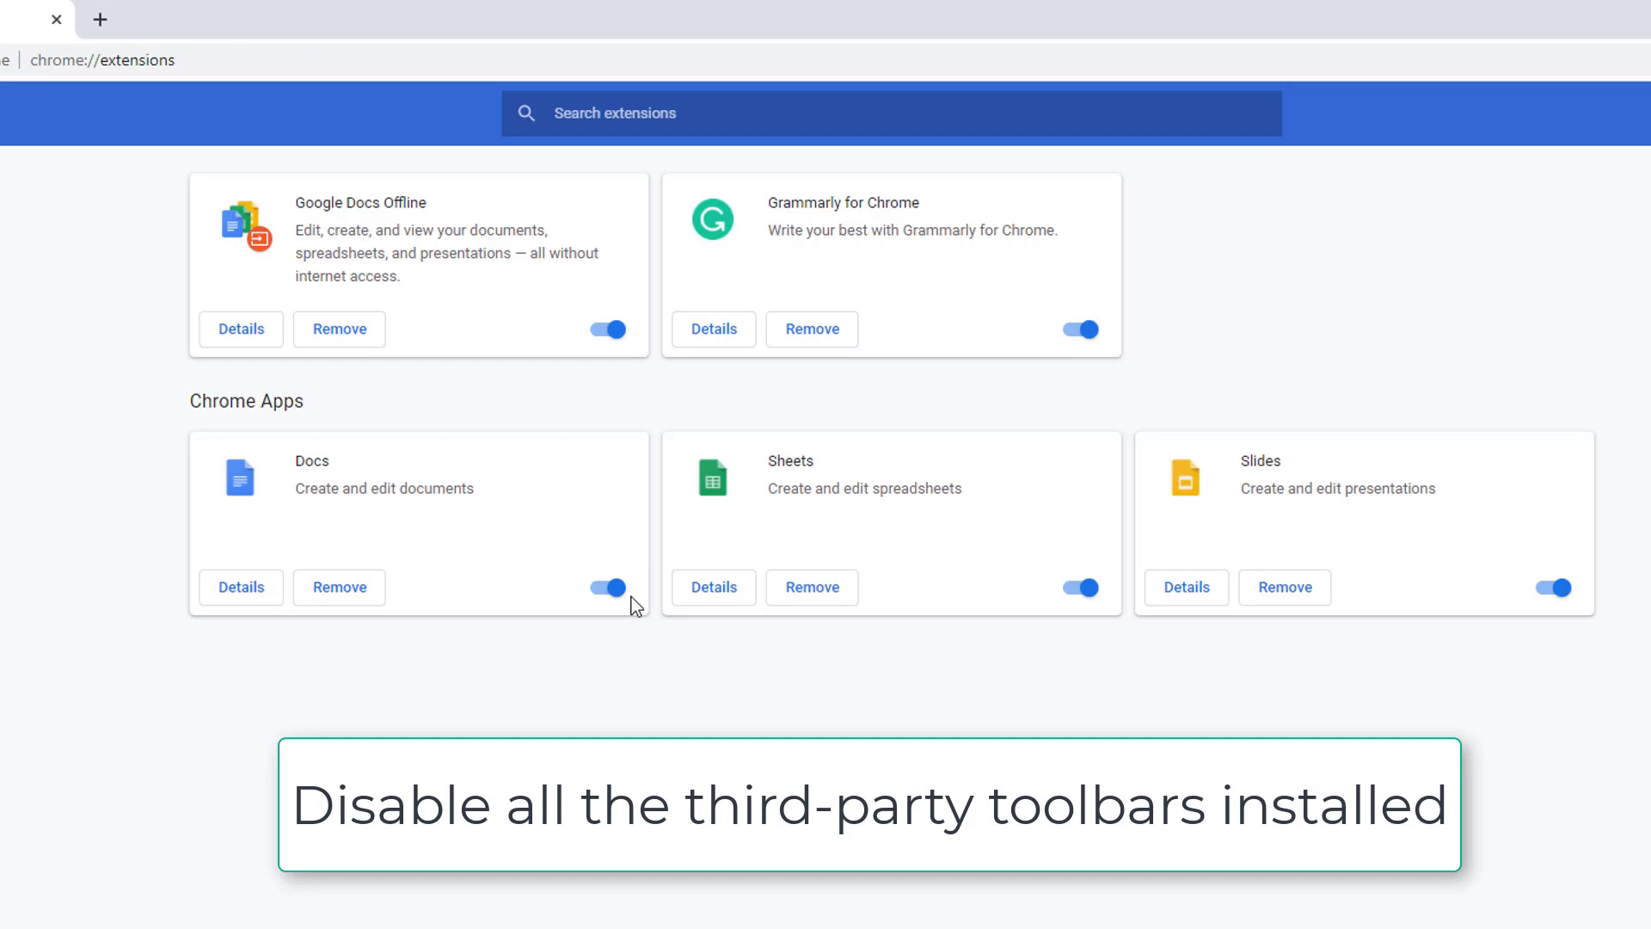
- Turn off Docs, Sheets, Slides, Grammarly and Google Docs Offline
left_click(611, 589)
left_click(1085, 588)
left_click(1548, 587)
left_click(1080, 330)
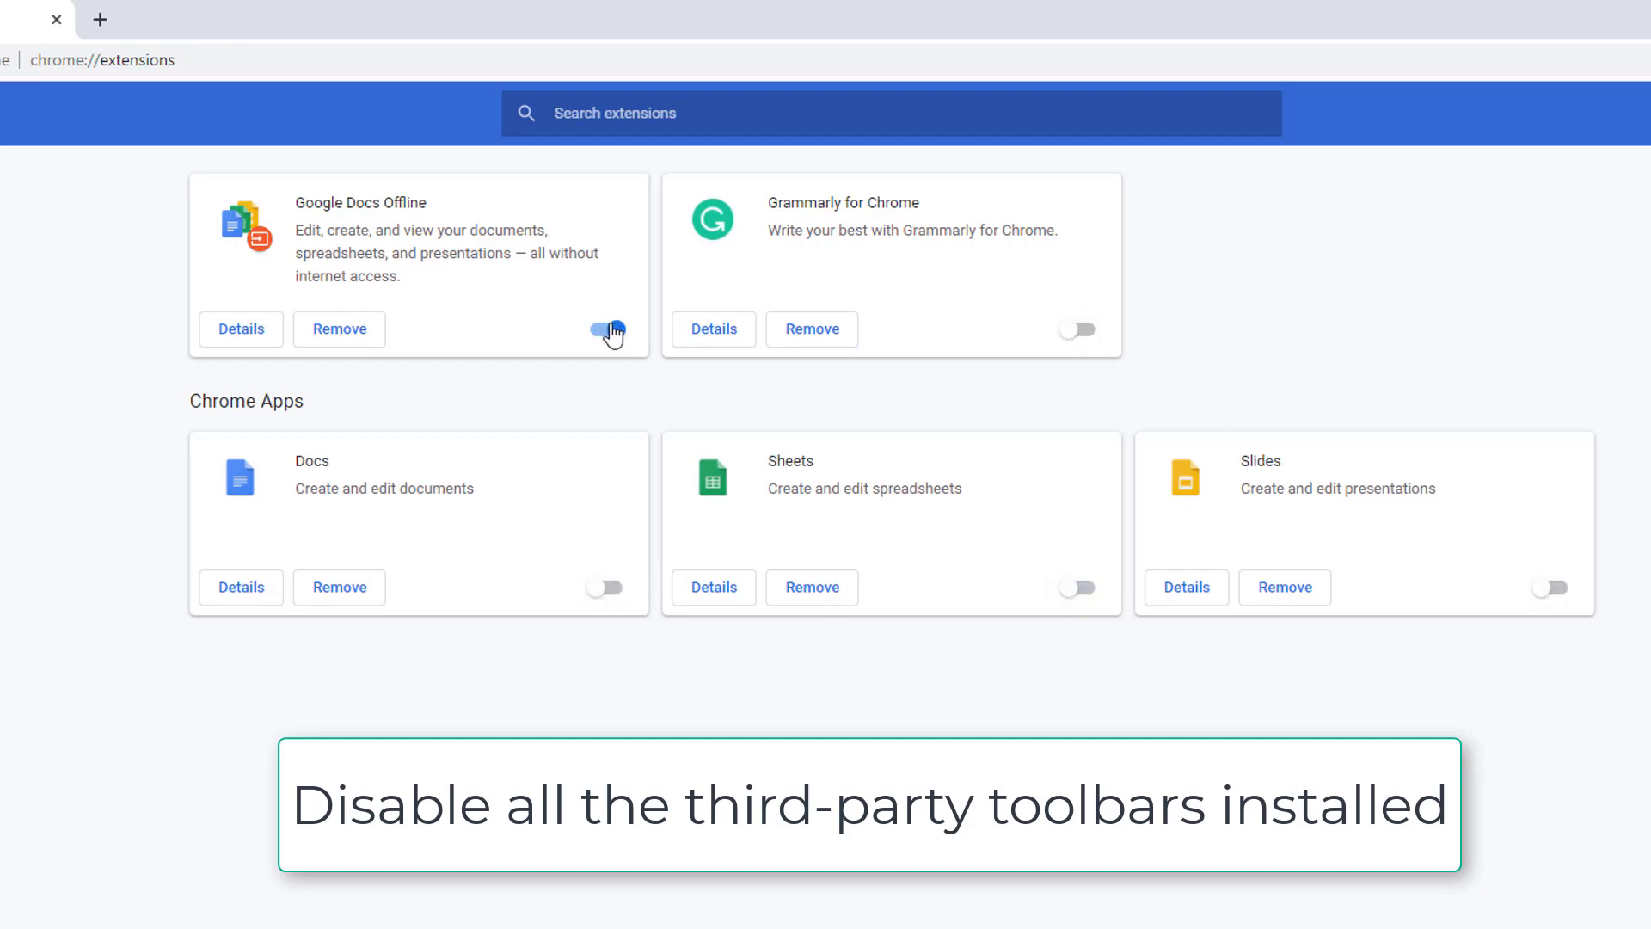
left_click(609, 330)
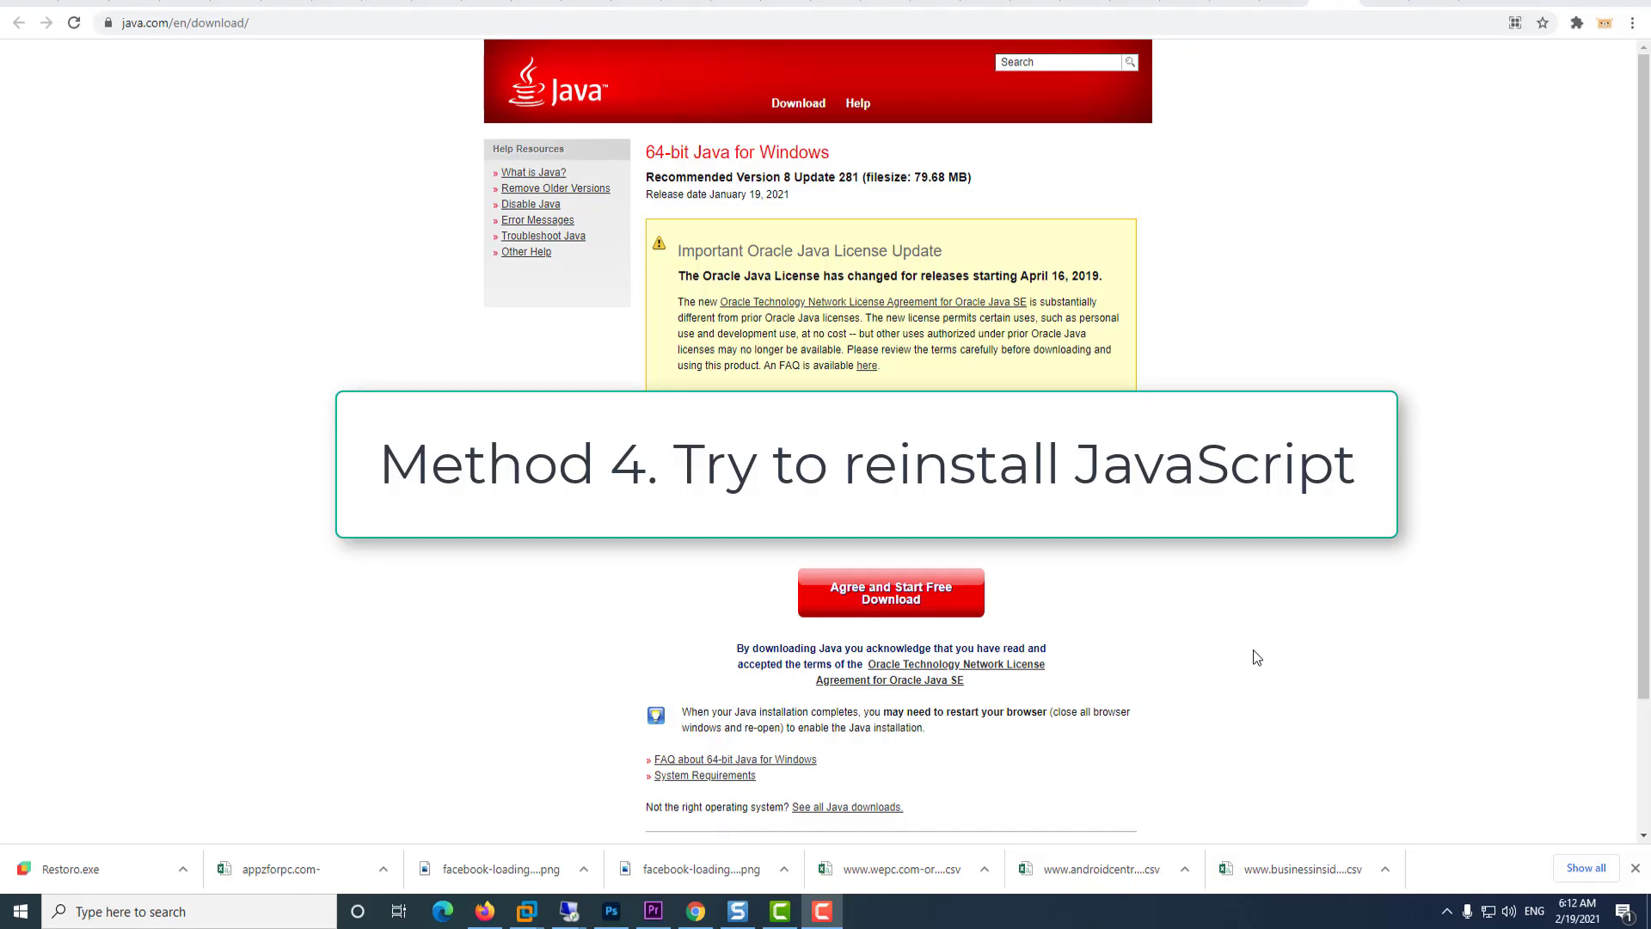
- Download 64-bit Java for Windows, accept the license and run the installation
left_click(936, 614)
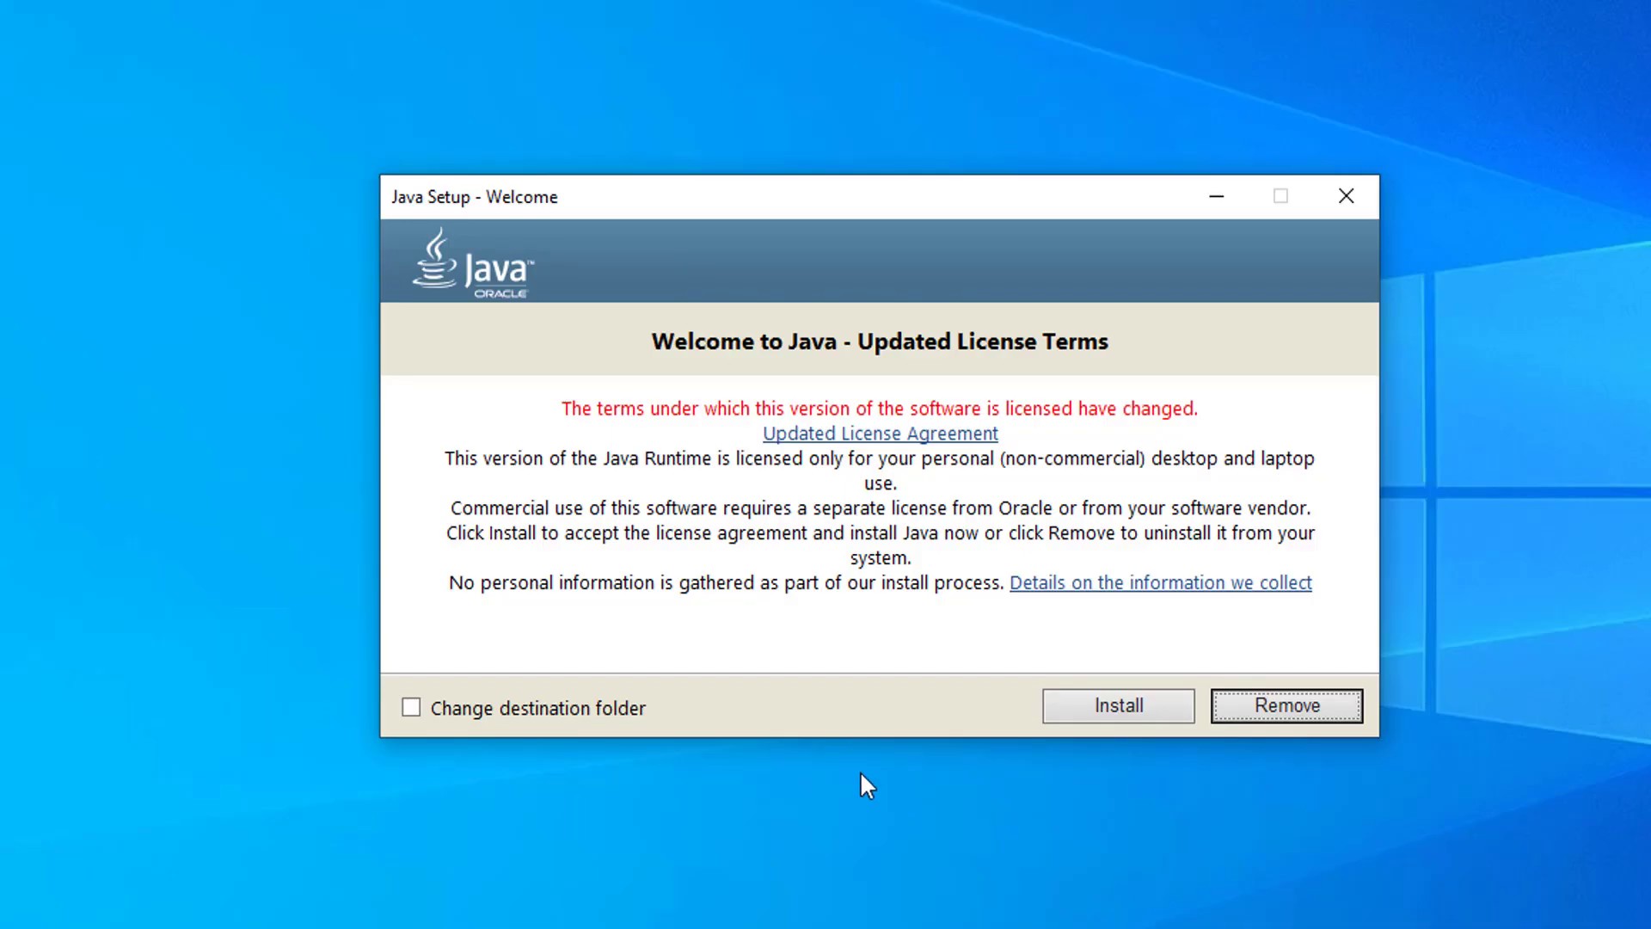
left_click(1147, 707)
left_click(1296, 708)
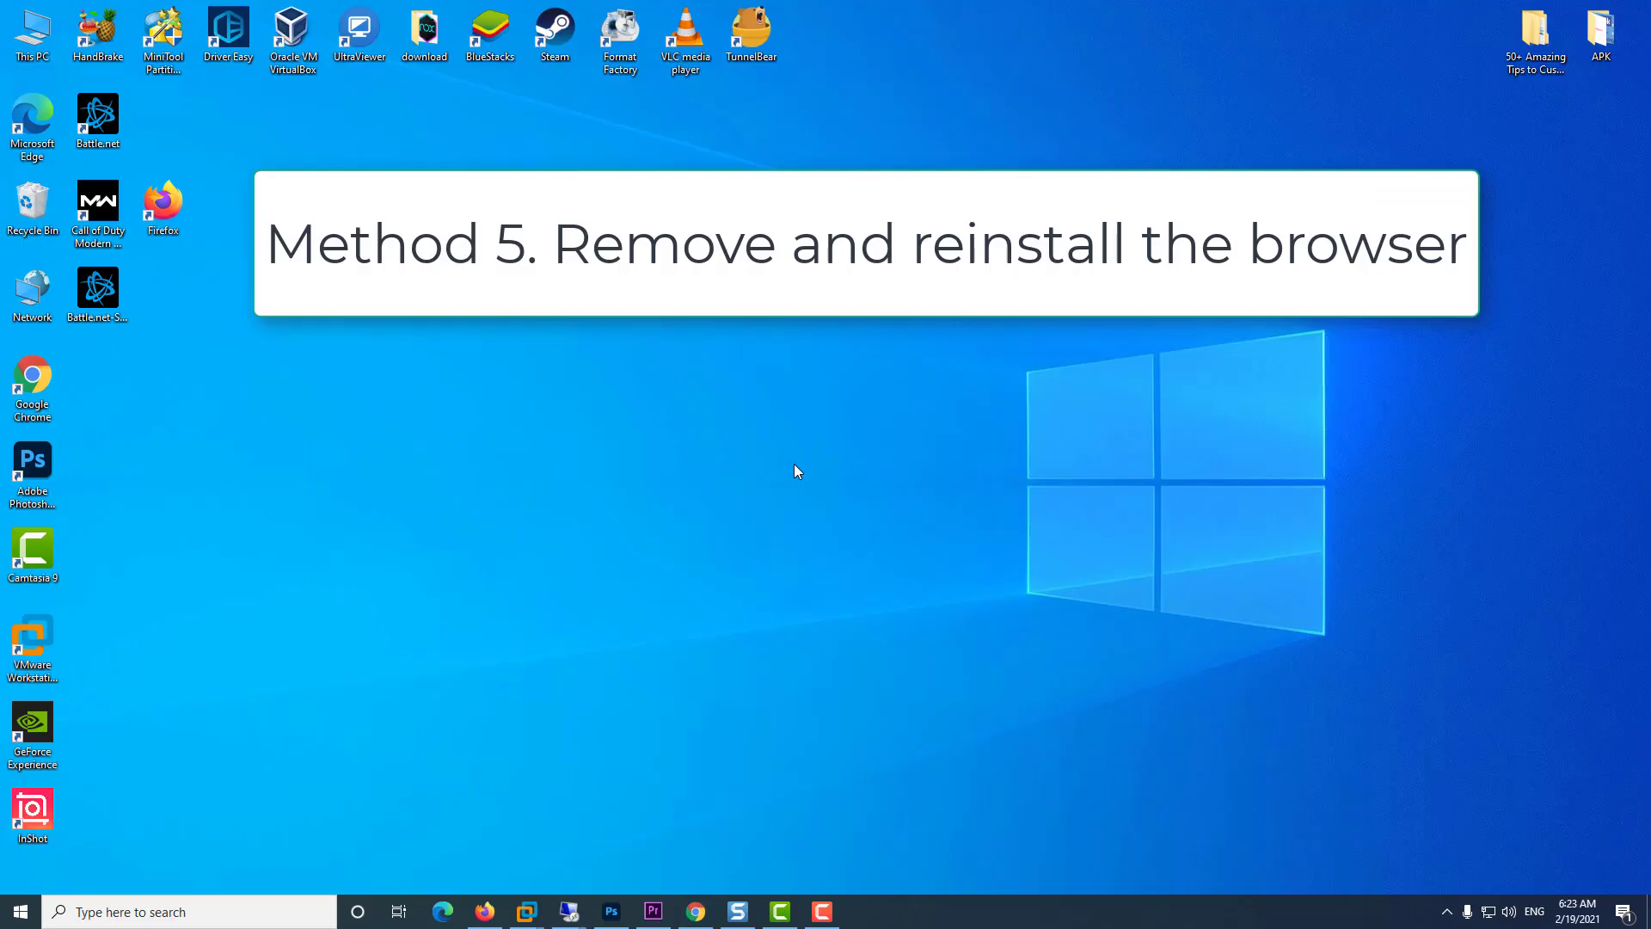
- Find Control Panel via search and select Mozilla Firefox in Programs and Features
left_click(187, 912)
type("co")
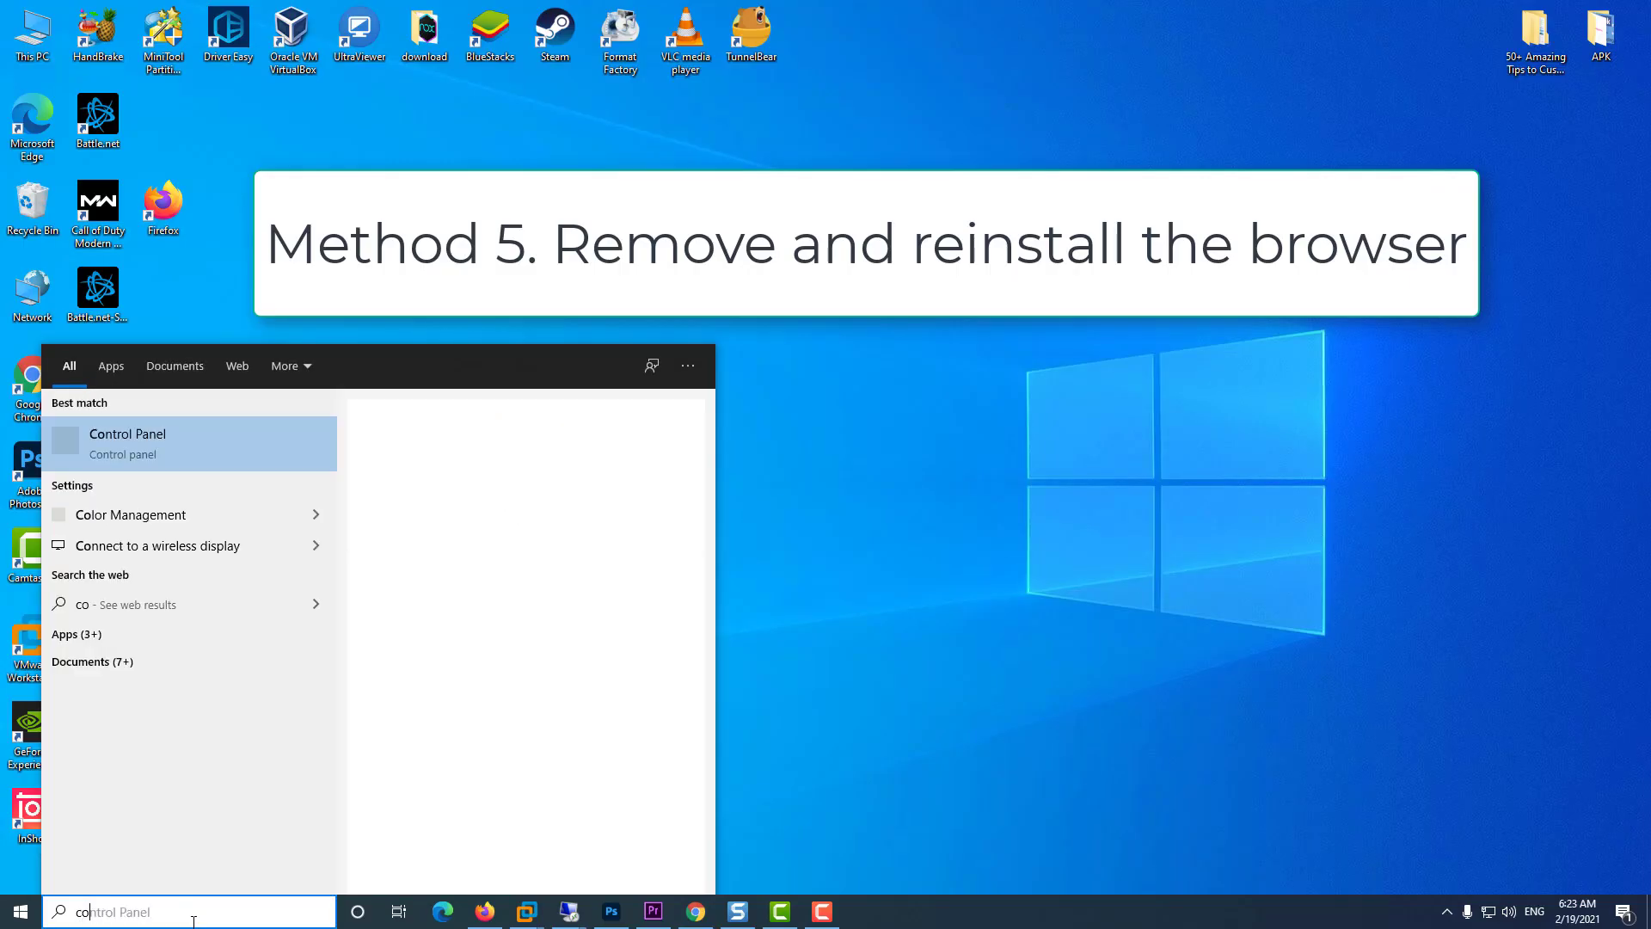
type("ntrol panel")
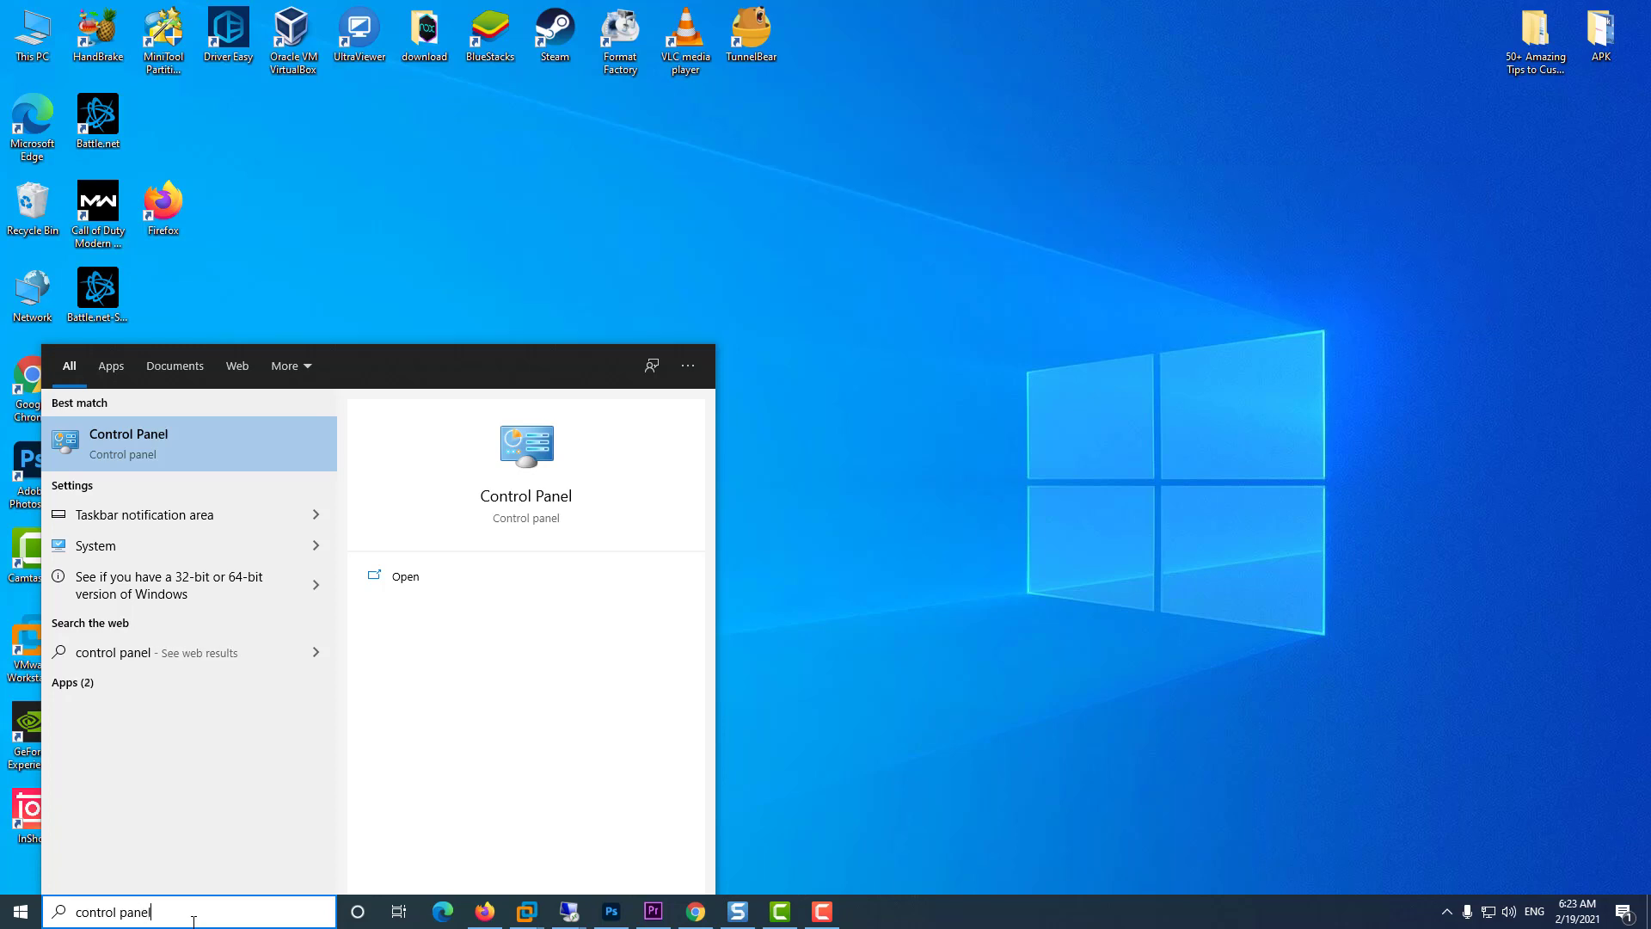
left_click(200, 458)
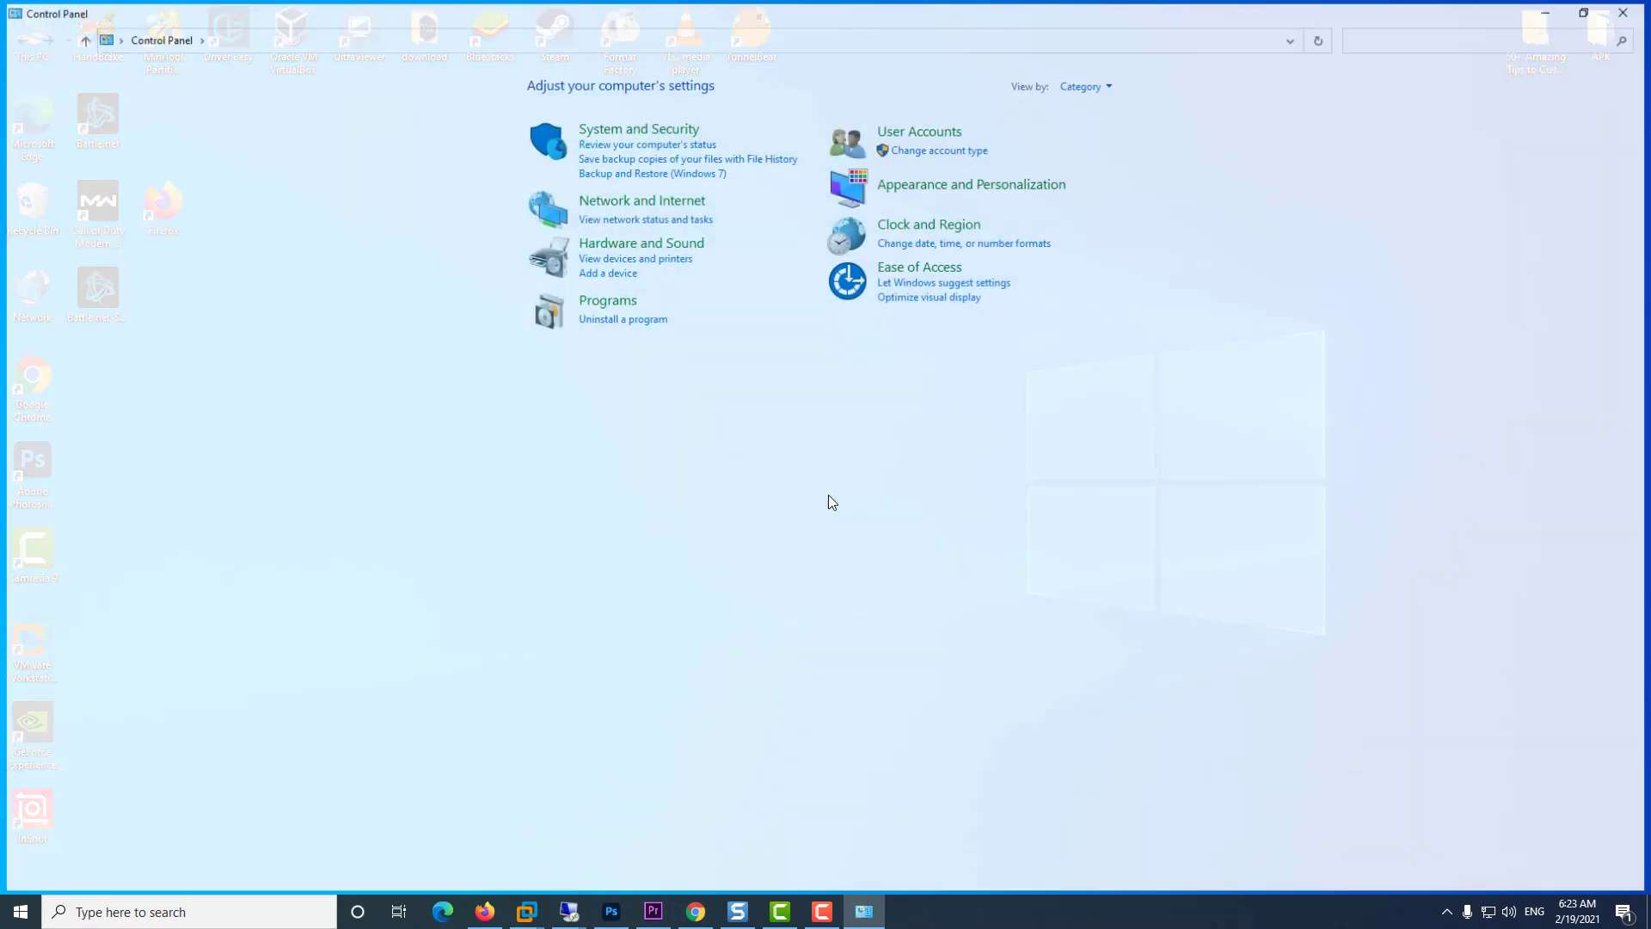
left_click(617, 321)
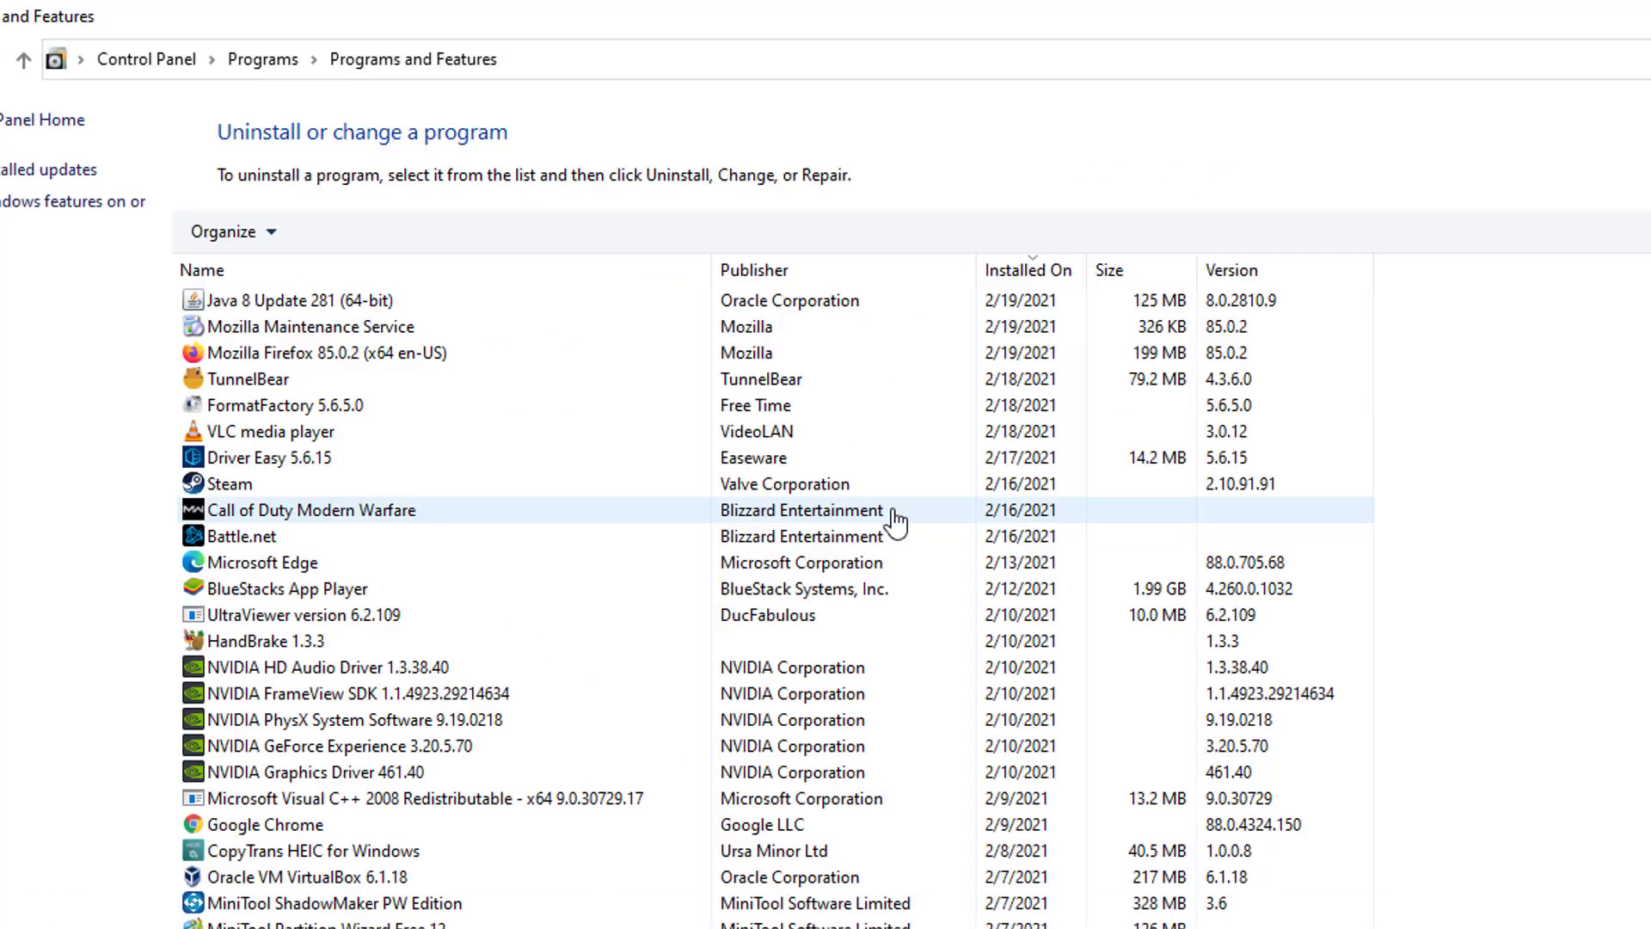
left_click(413, 362)
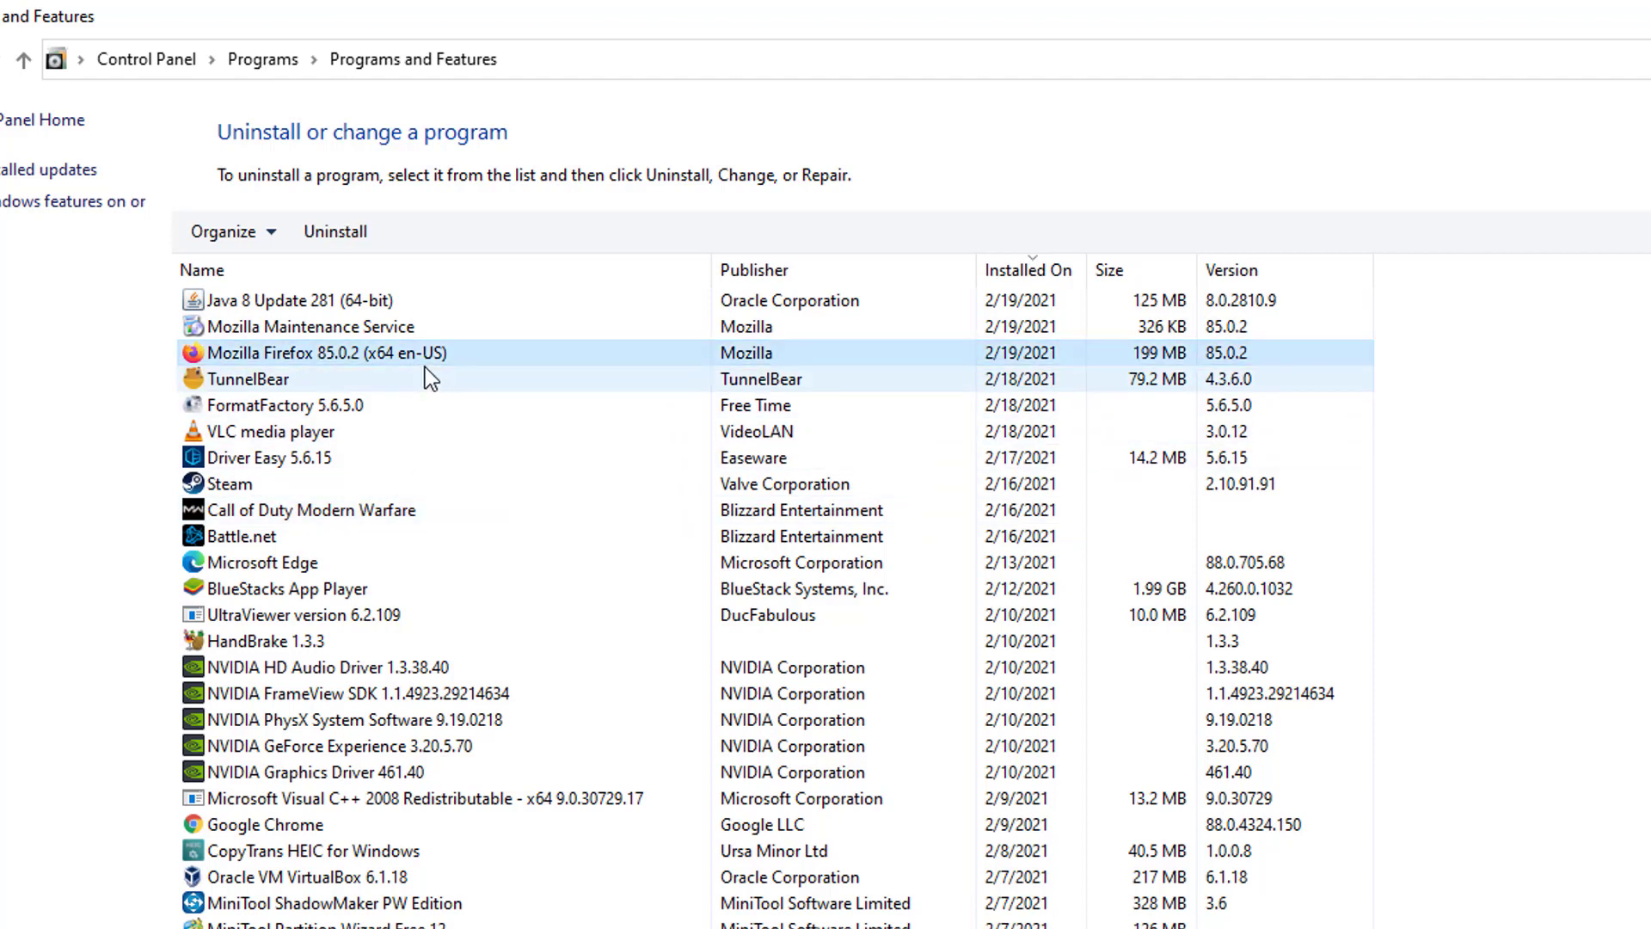
- Uninstall Mozilla Firefox without refreshing it, finish, and close the programs window
right_click(485, 348)
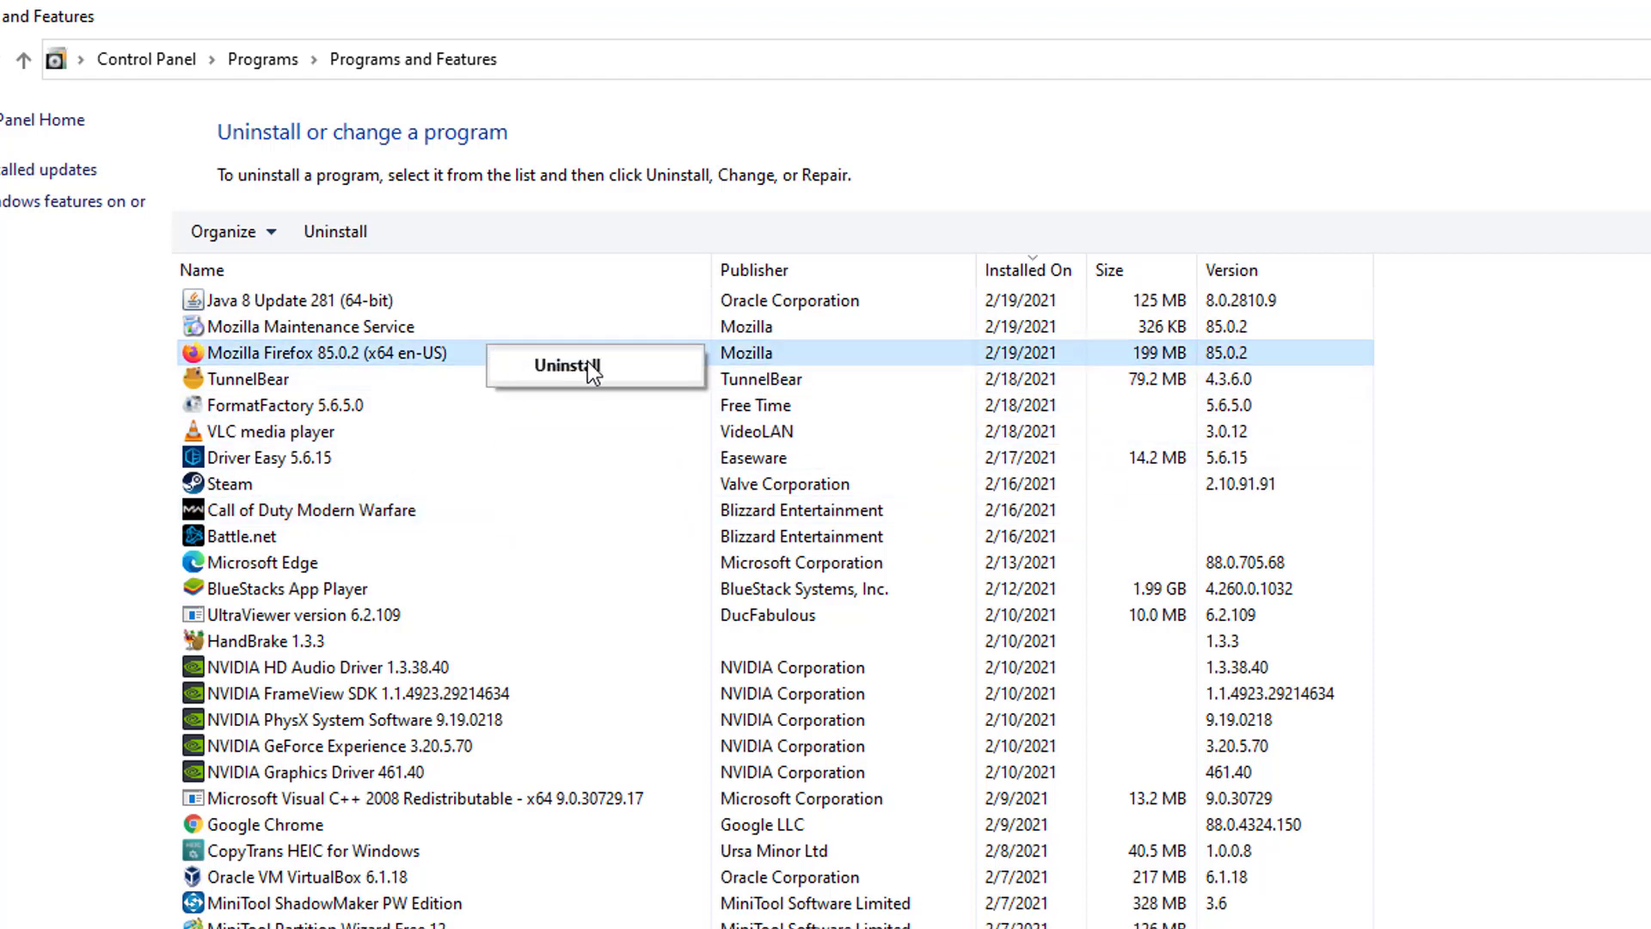
left_click(592, 361)
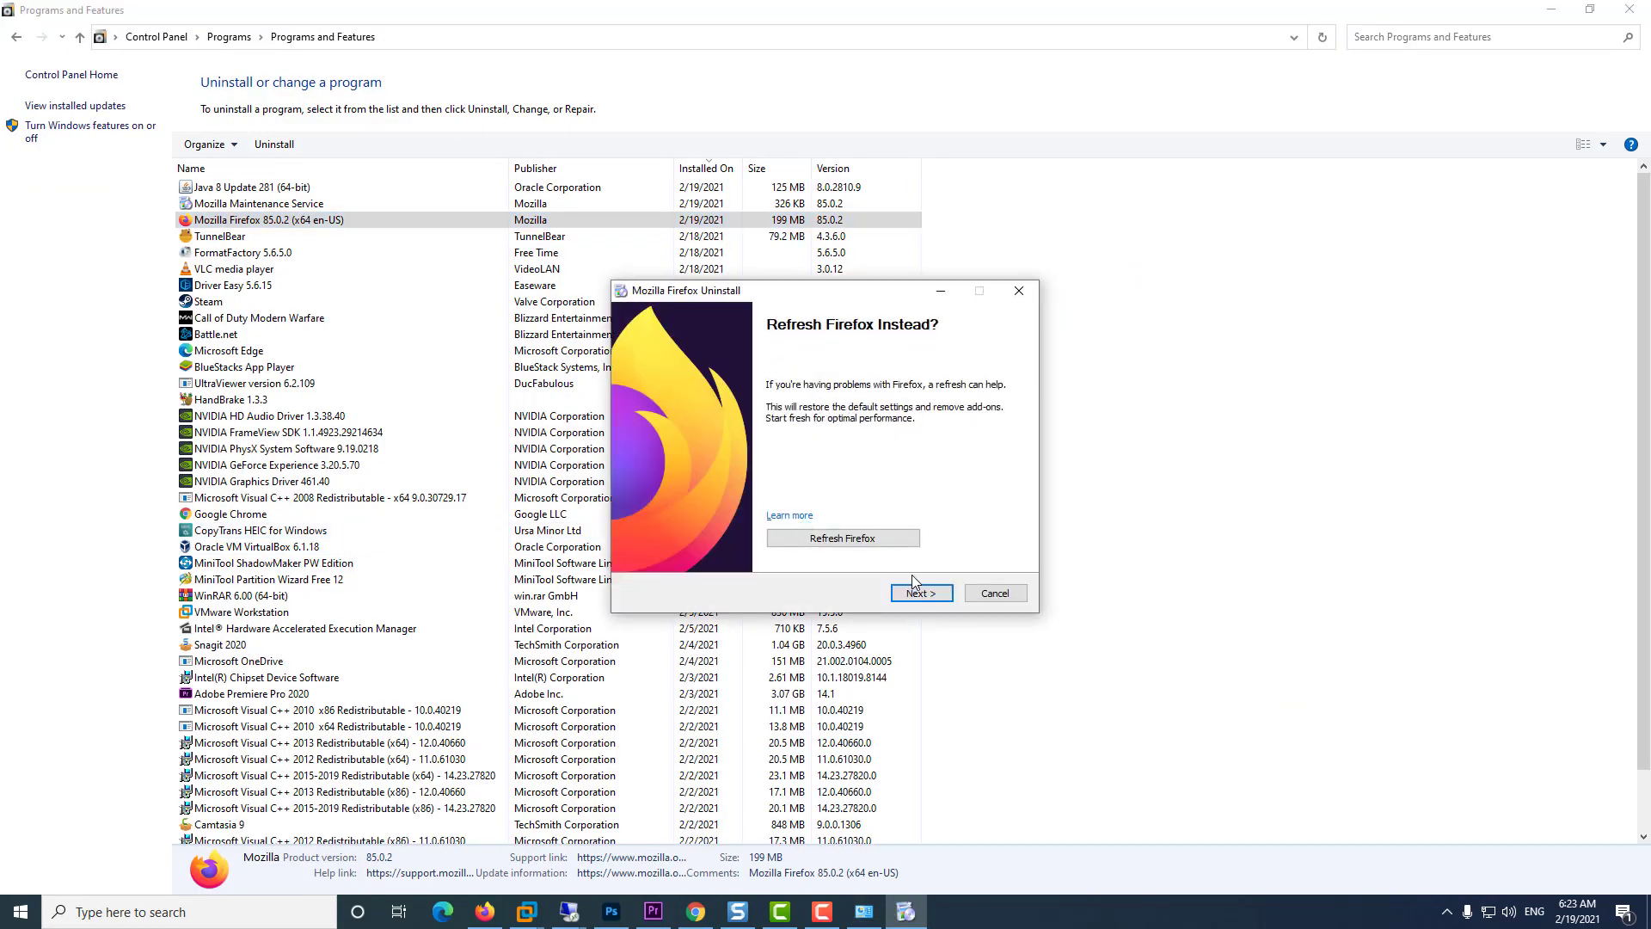
left_click(919, 594)
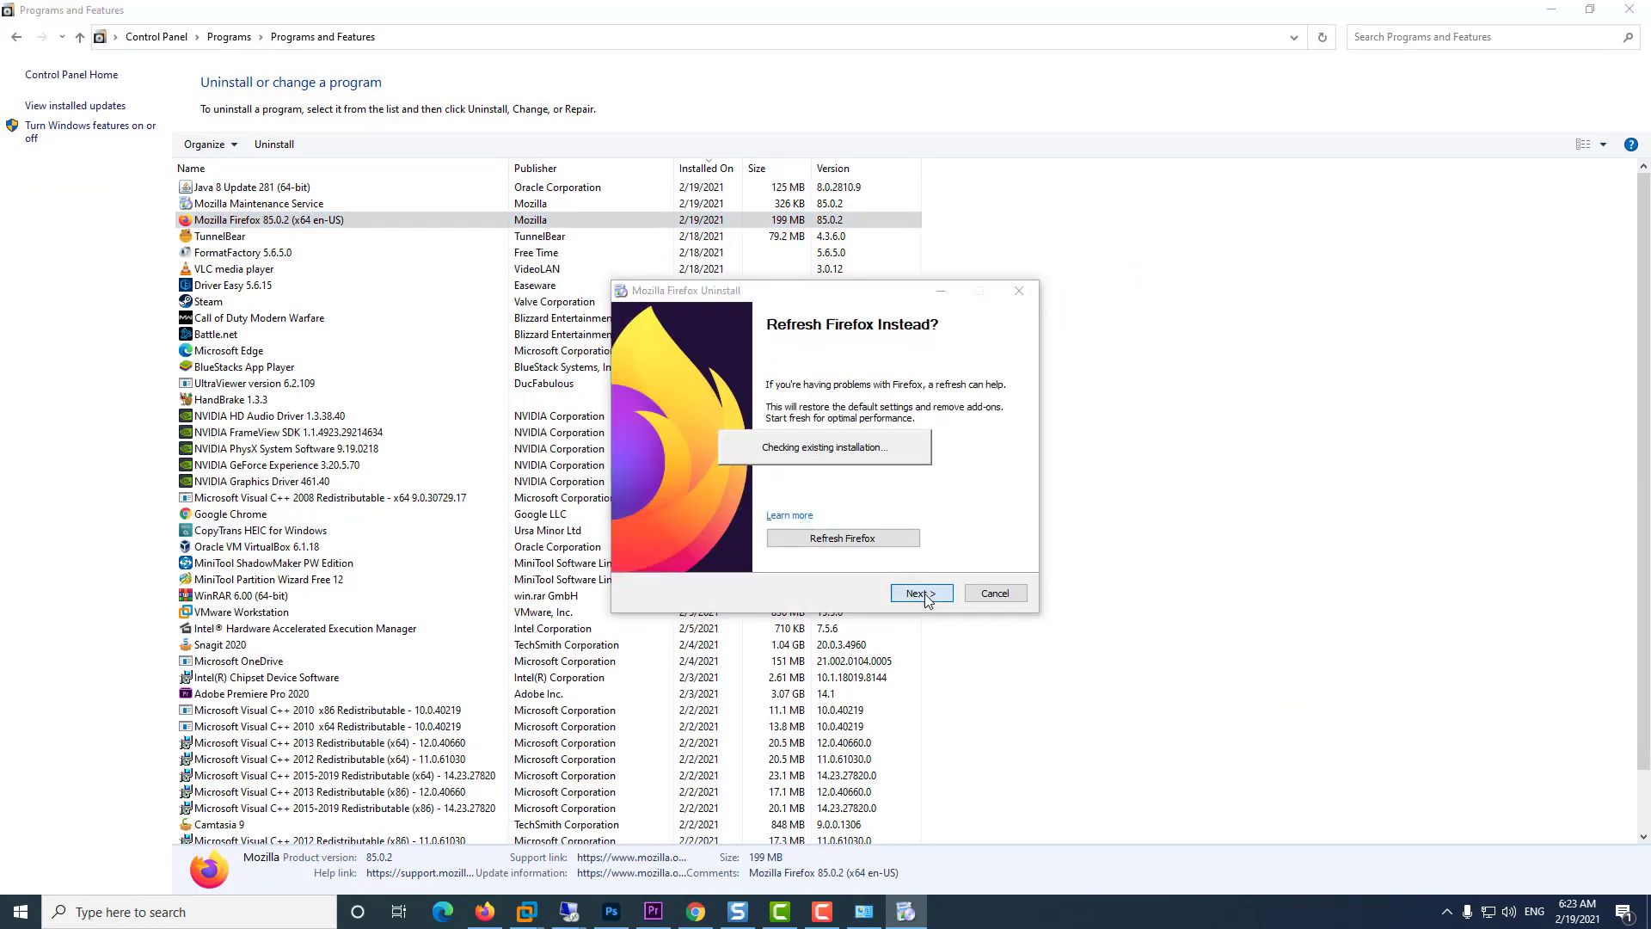
left_click(926, 593)
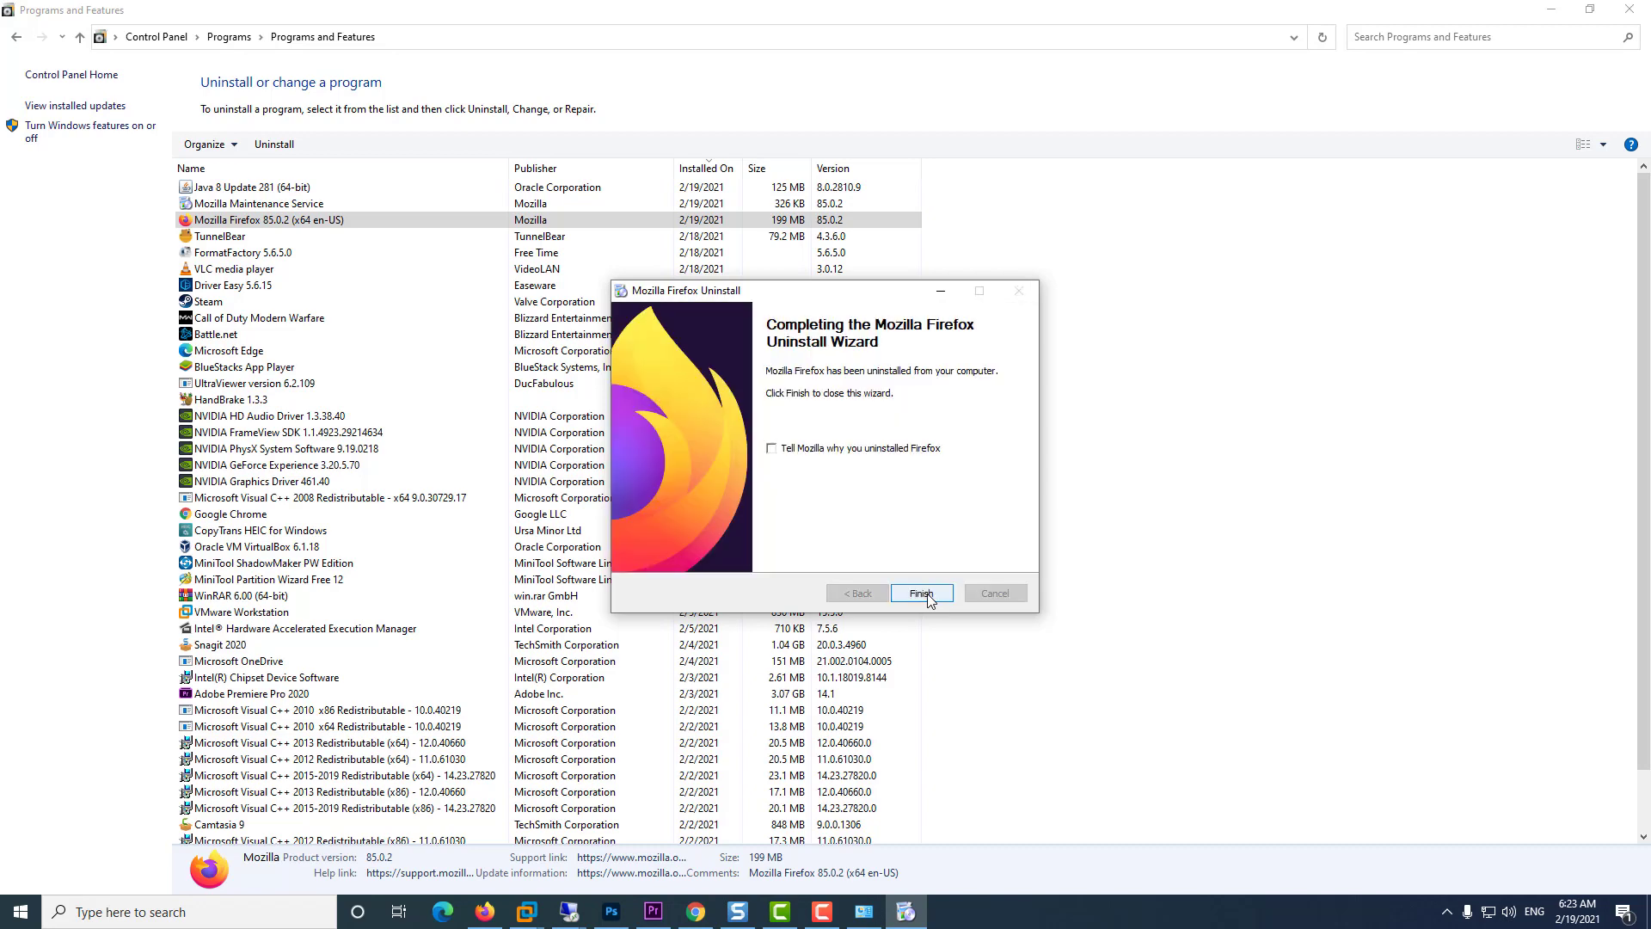
left_click(921, 593)
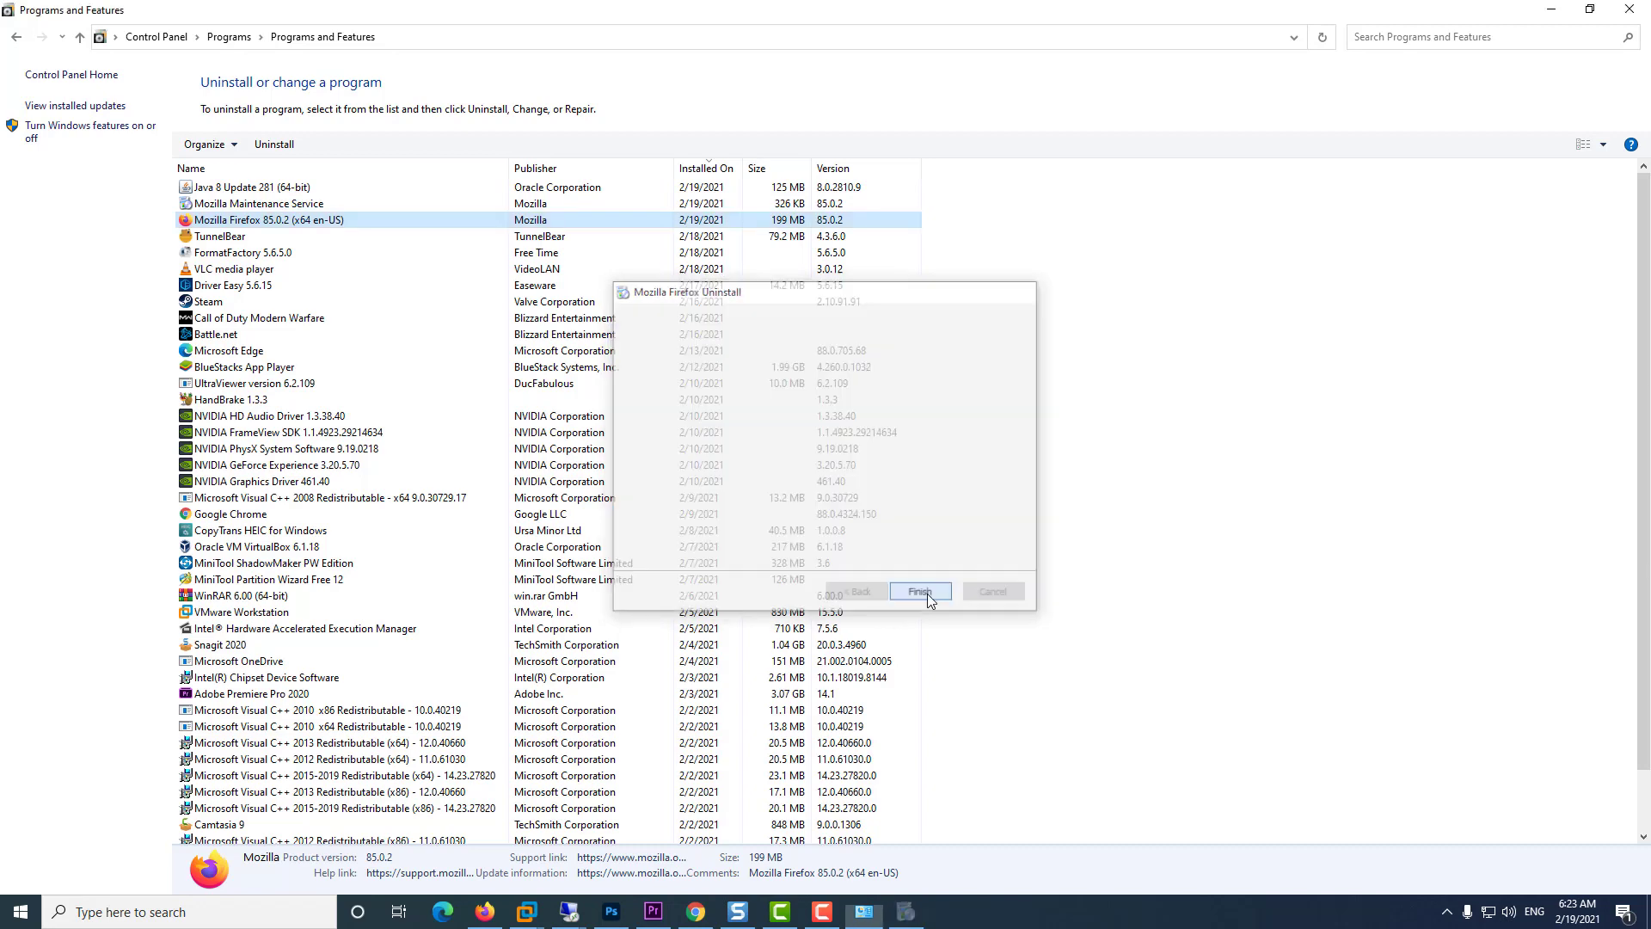
left_click(1630, 8)
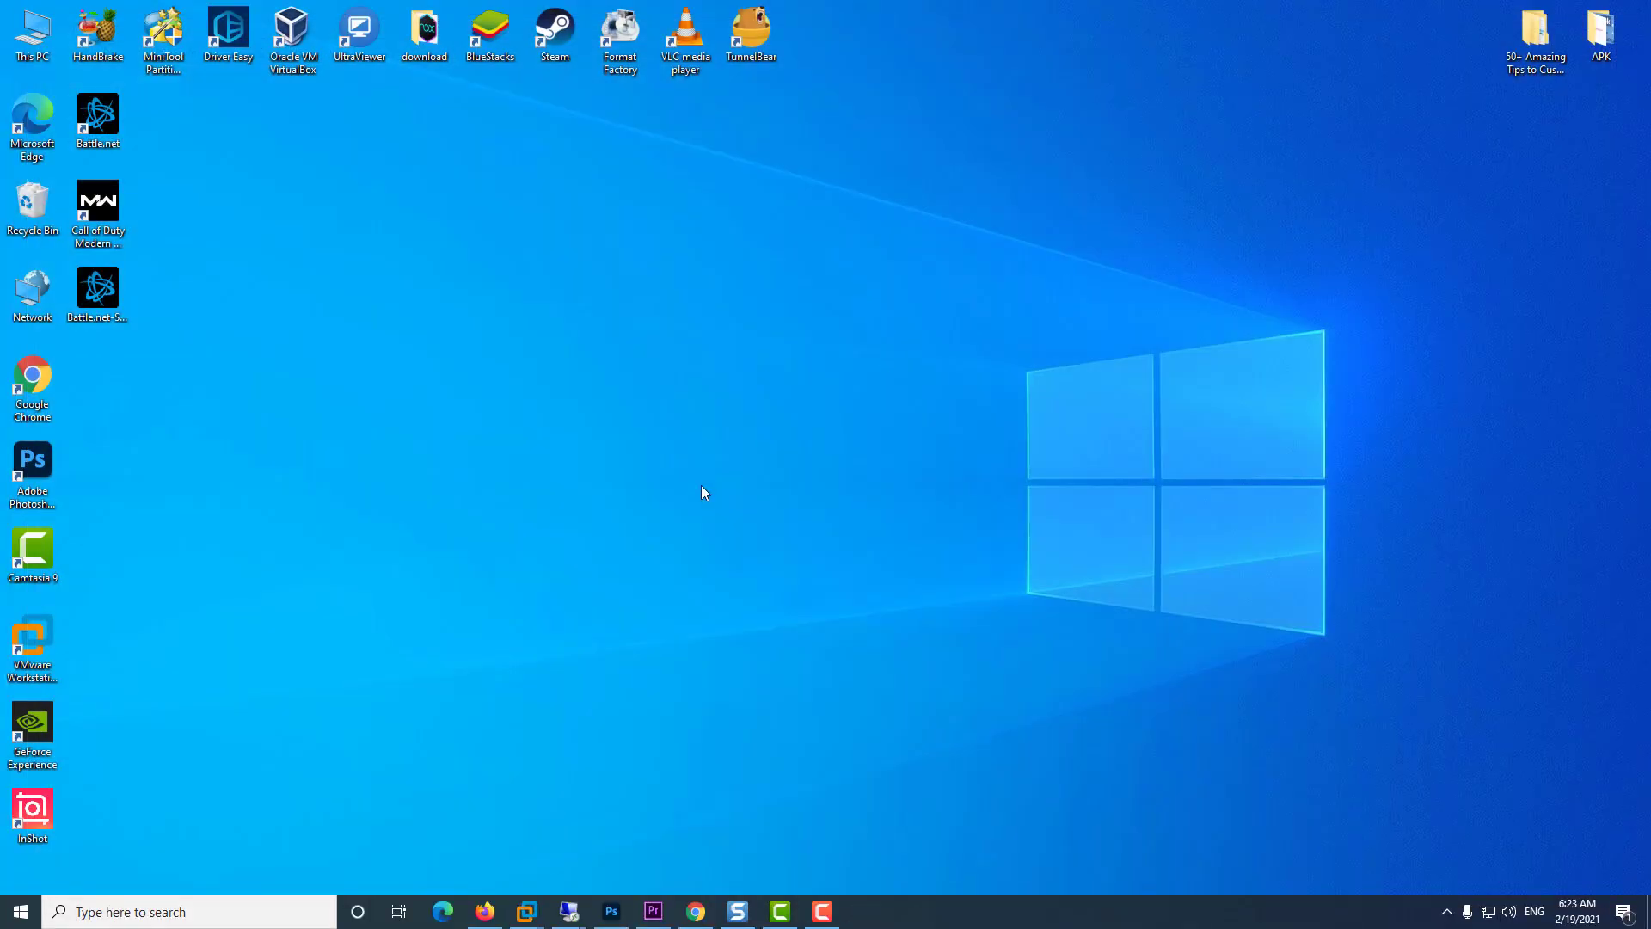
- Show the Start menu's power options so Restart can be chosen
left_click(22, 913)
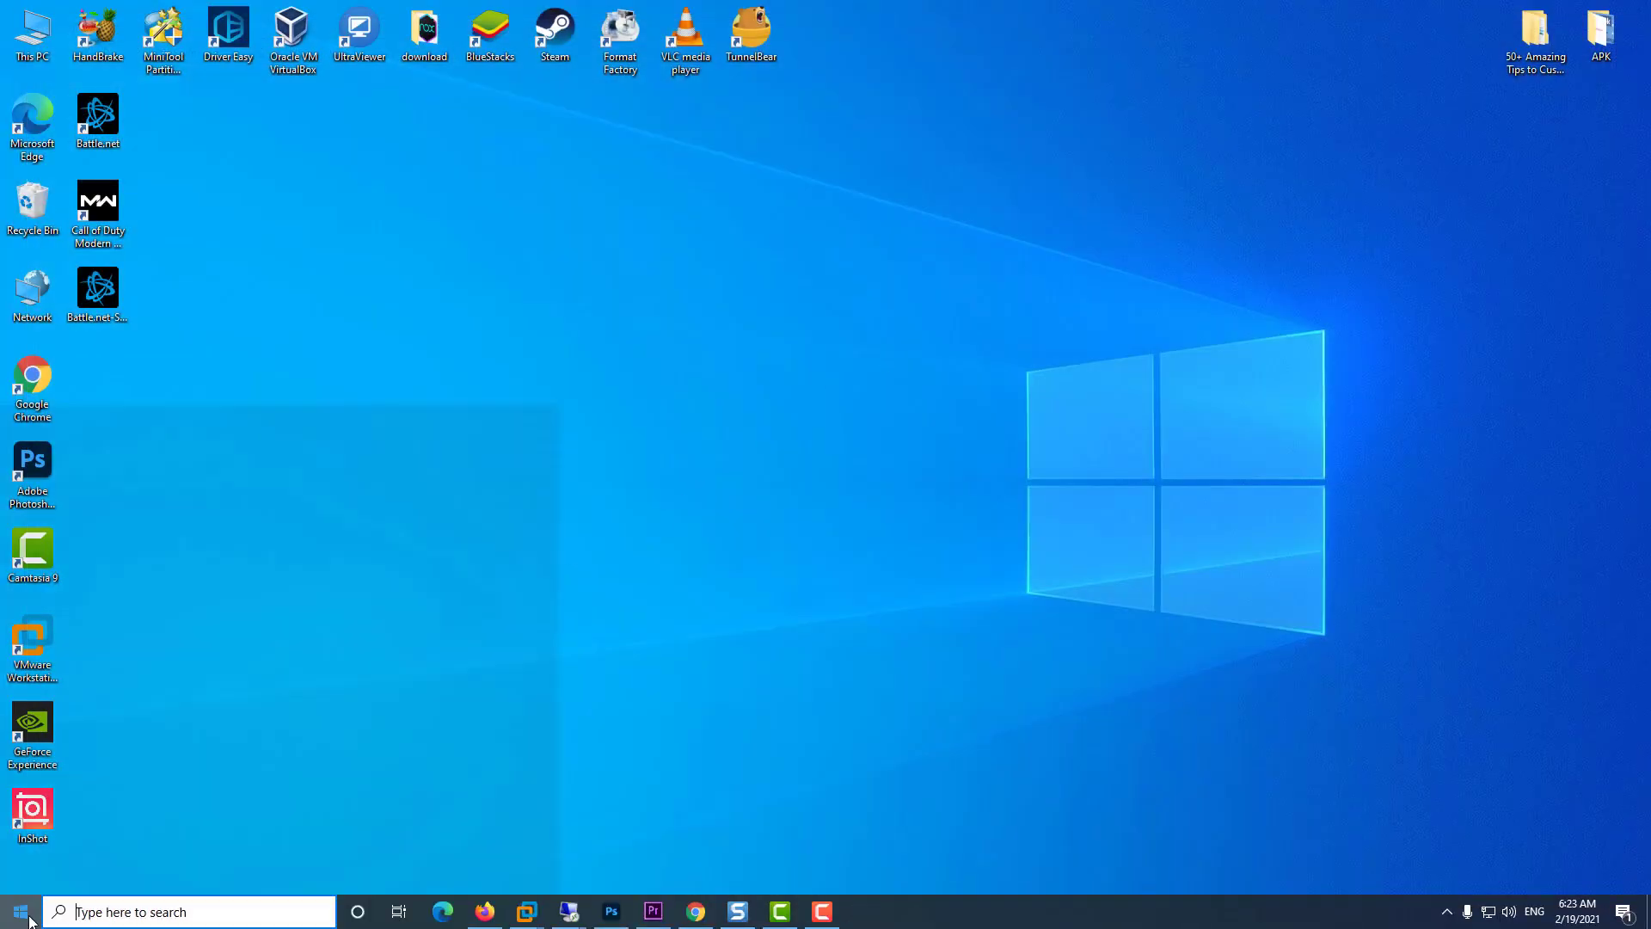
left_click(22, 873)
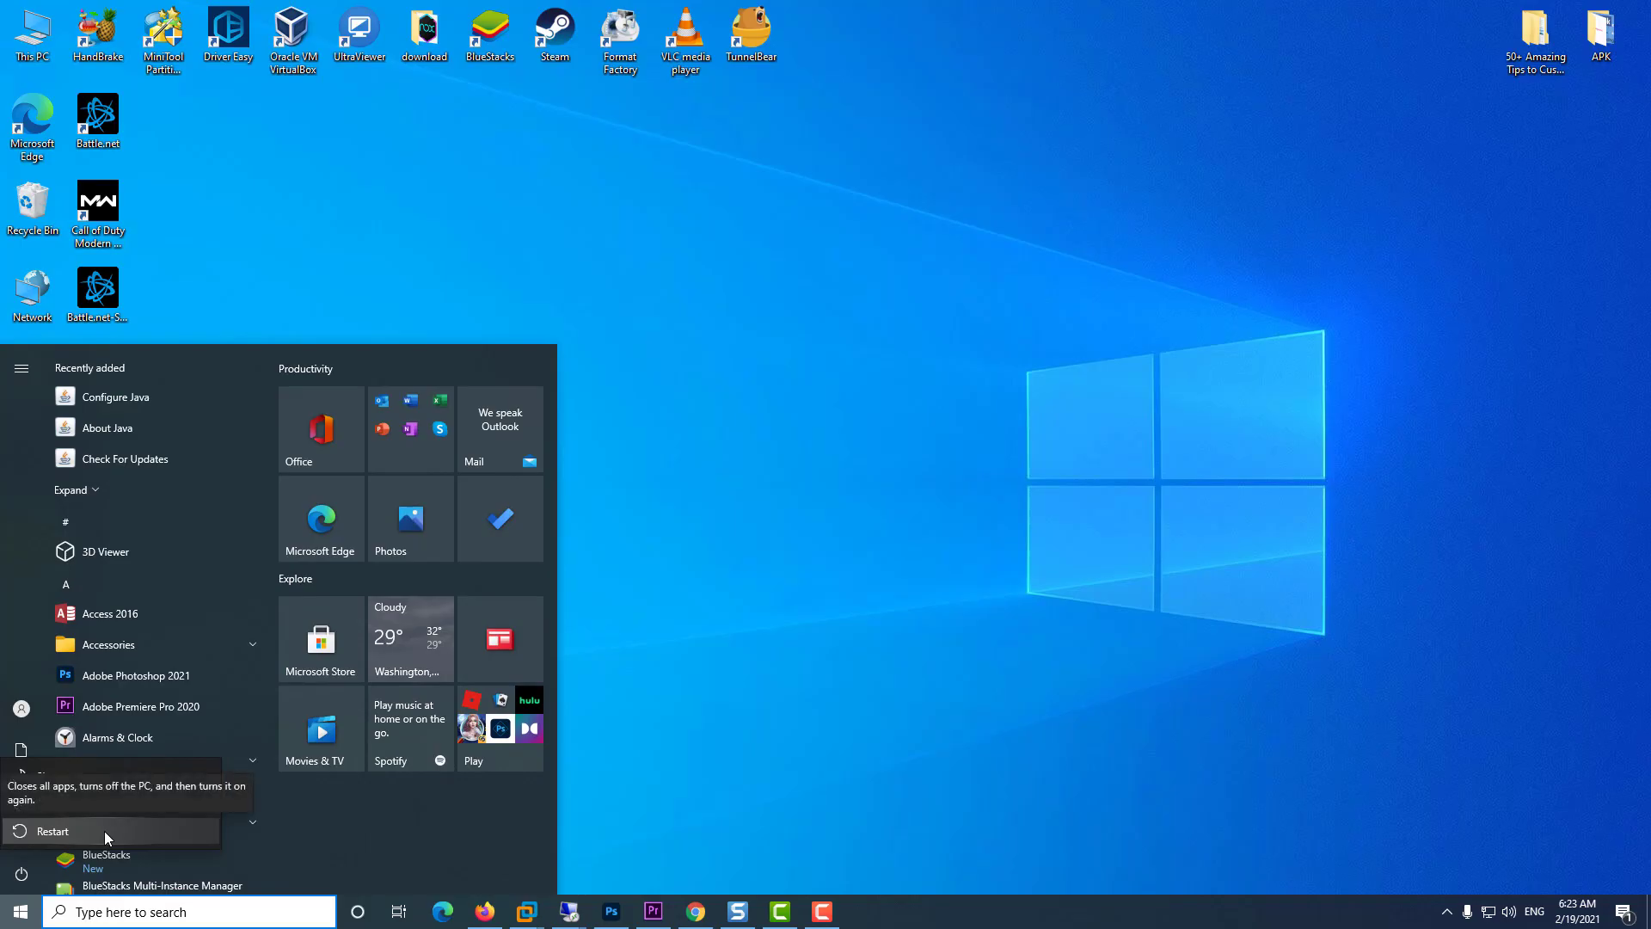